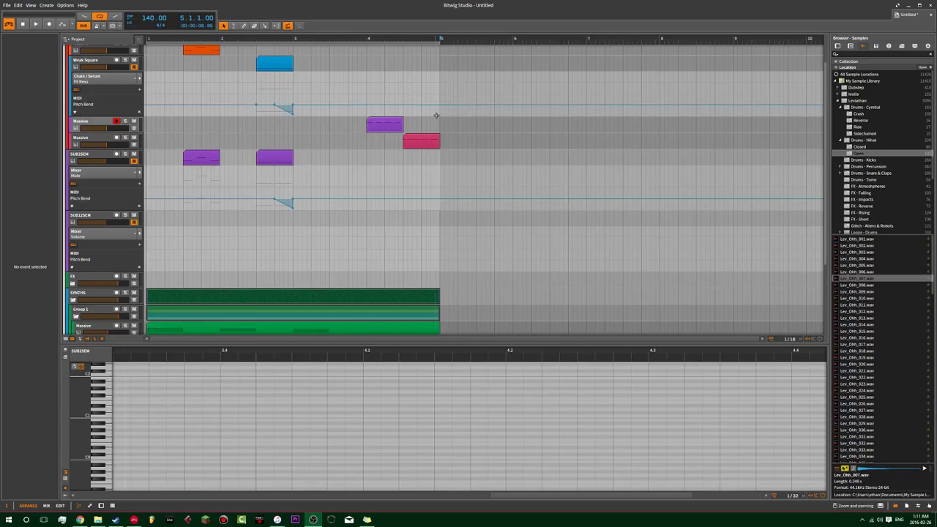
Create a new empty project, New 2, from the File menu
click(7, 5)
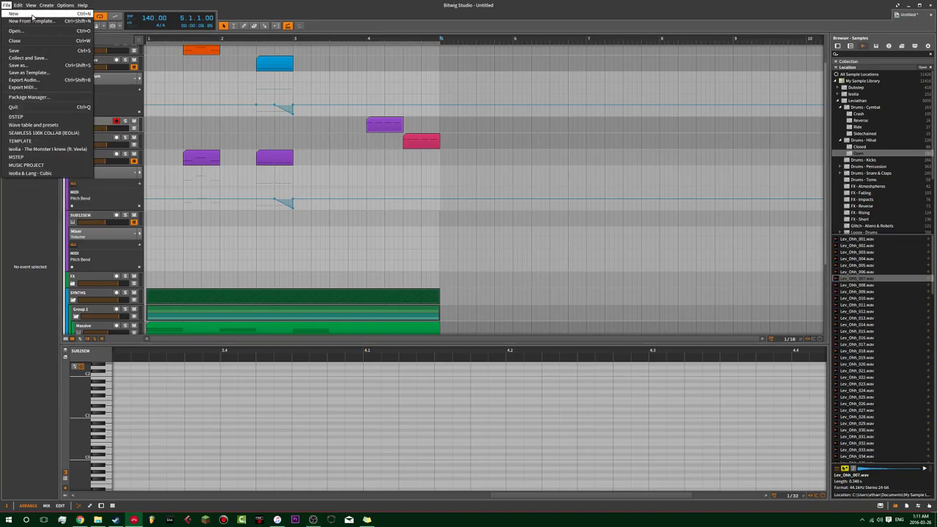
click(32, 15)
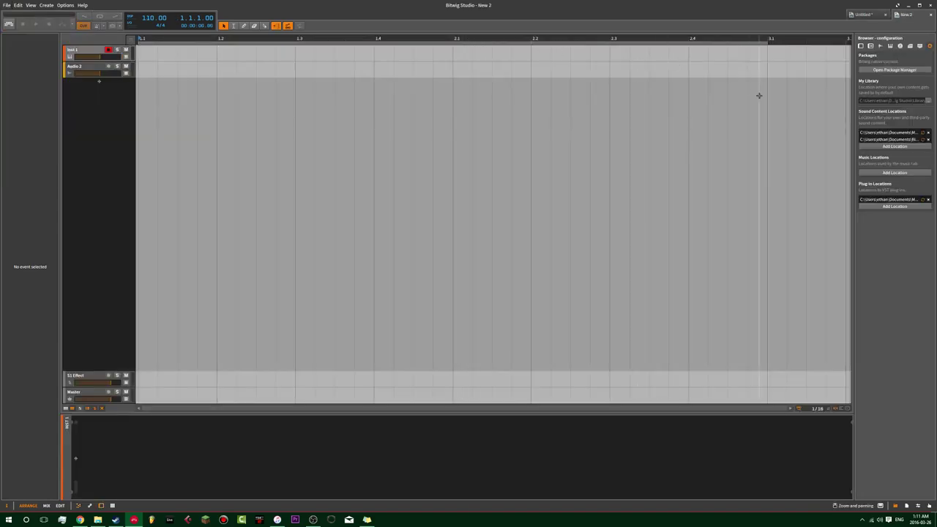
click(881, 46)
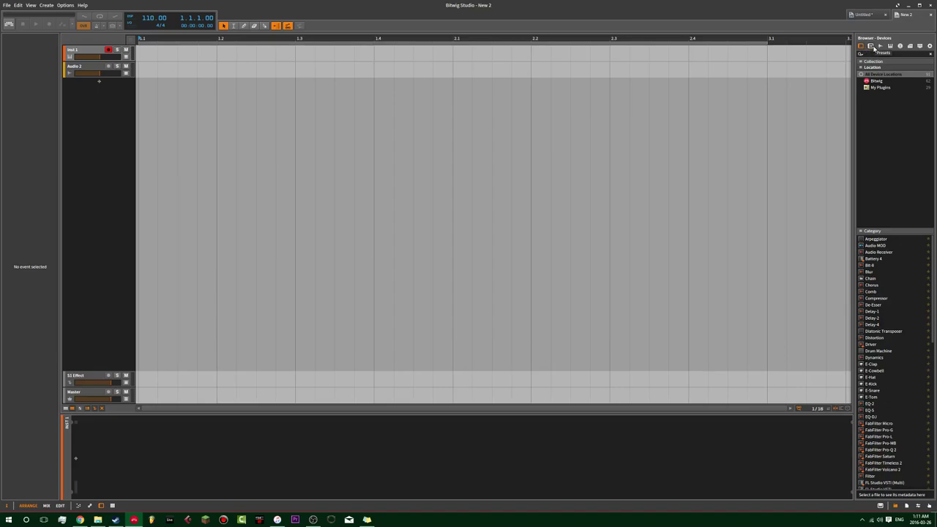
click(881, 46)
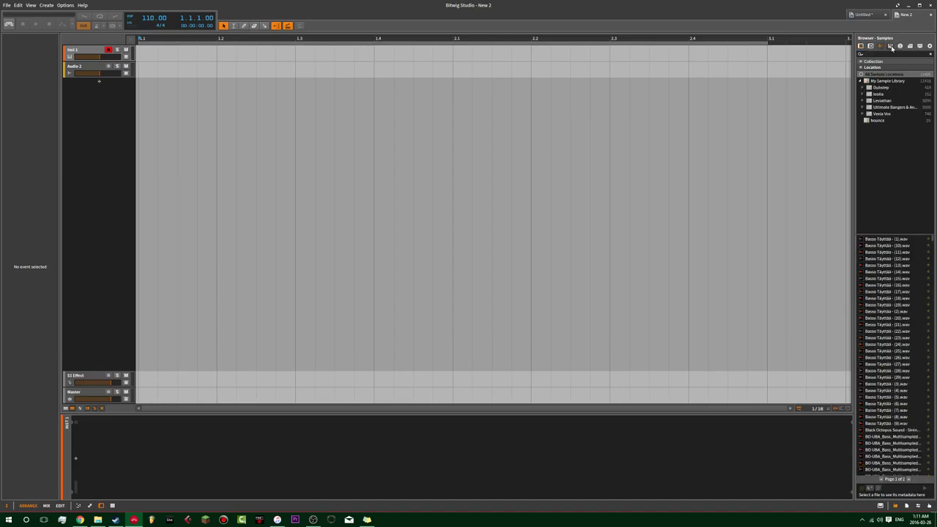
click(891, 46)
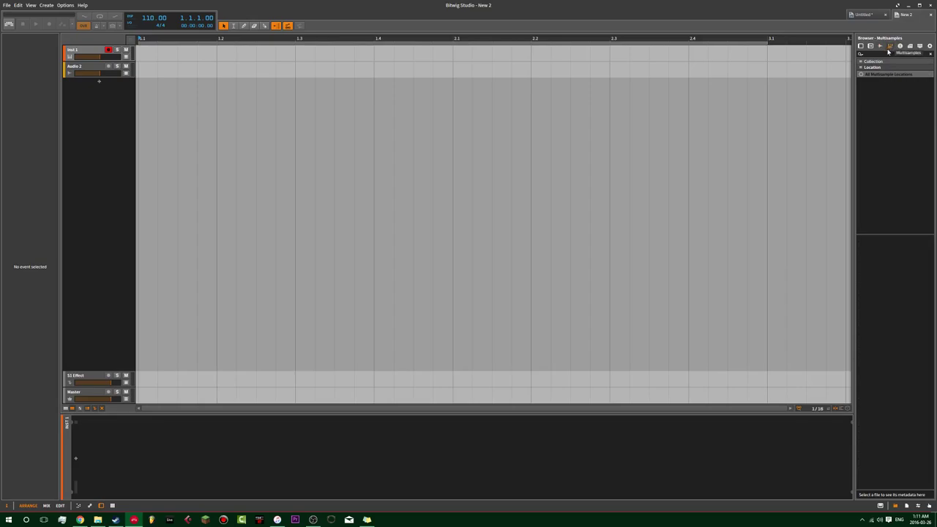
click(861, 45)
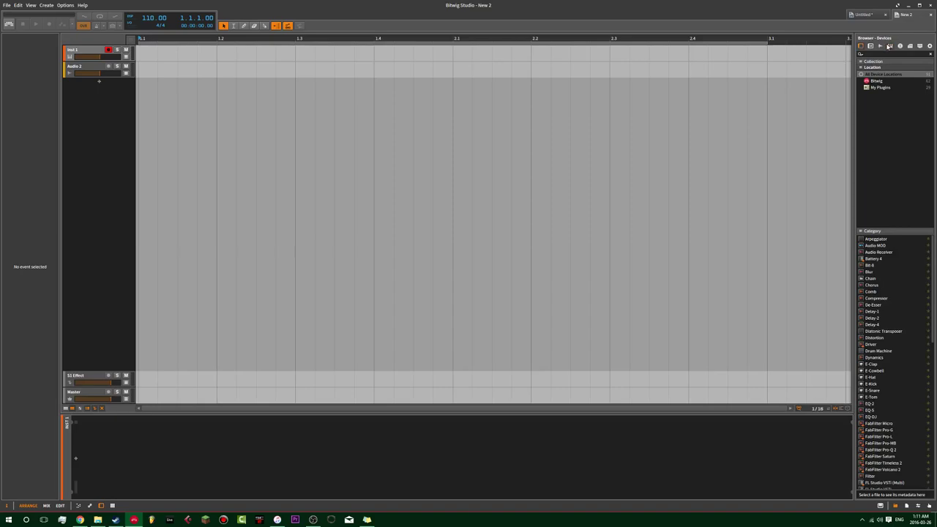
click(891, 46)
click(901, 46)
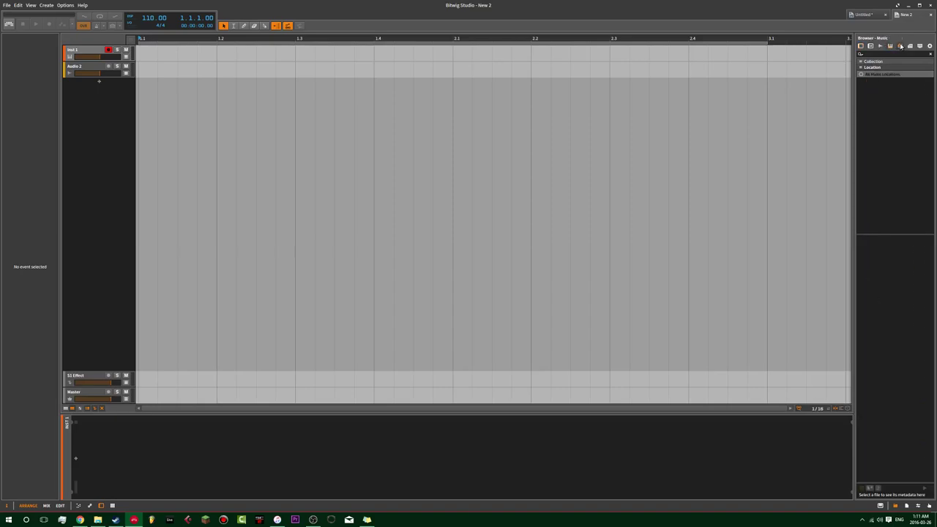
click(887, 75)
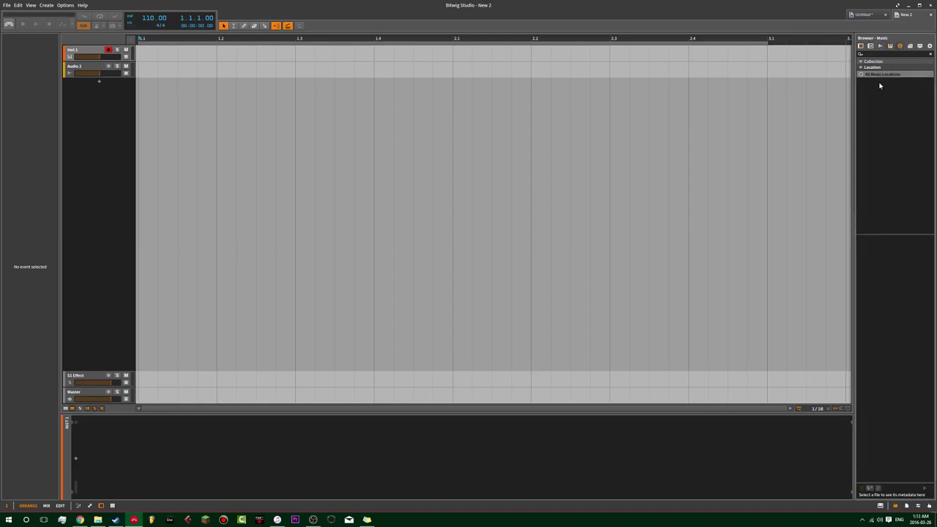
click(912, 47)
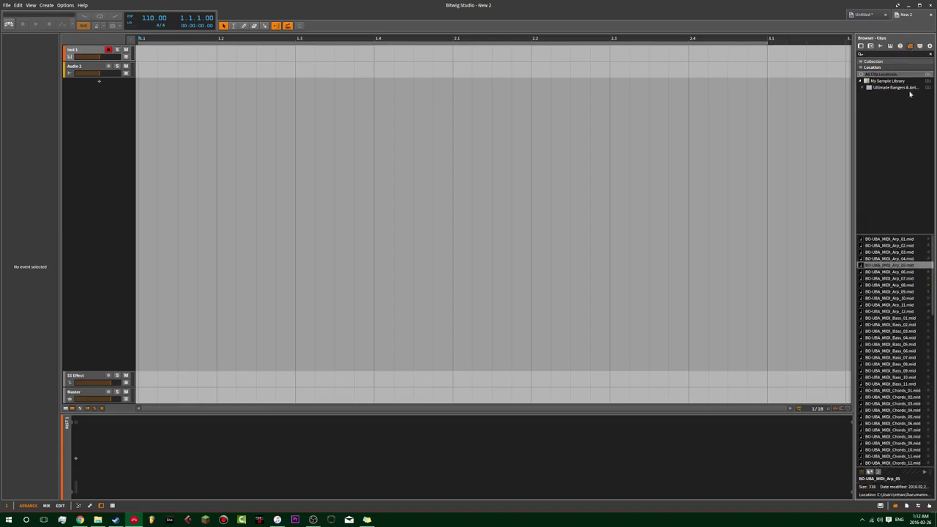
click(921, 47)
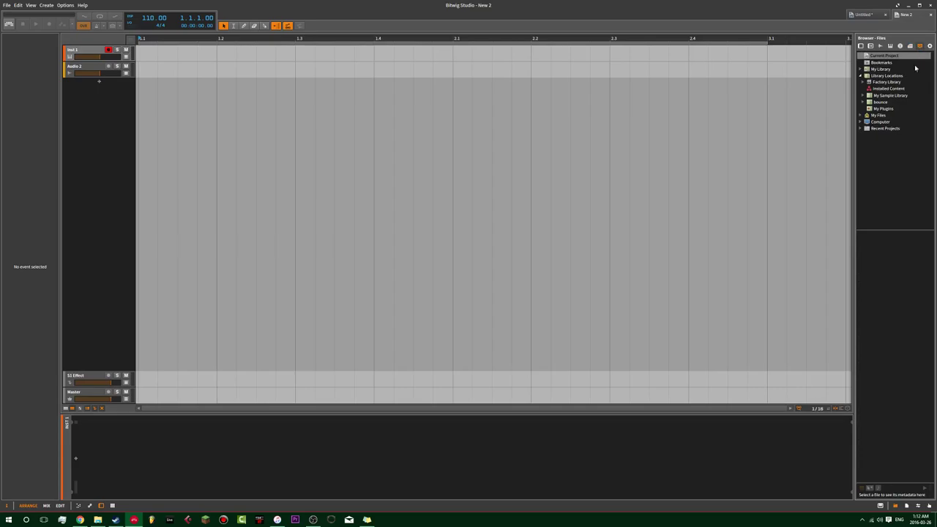
click(930, 47)
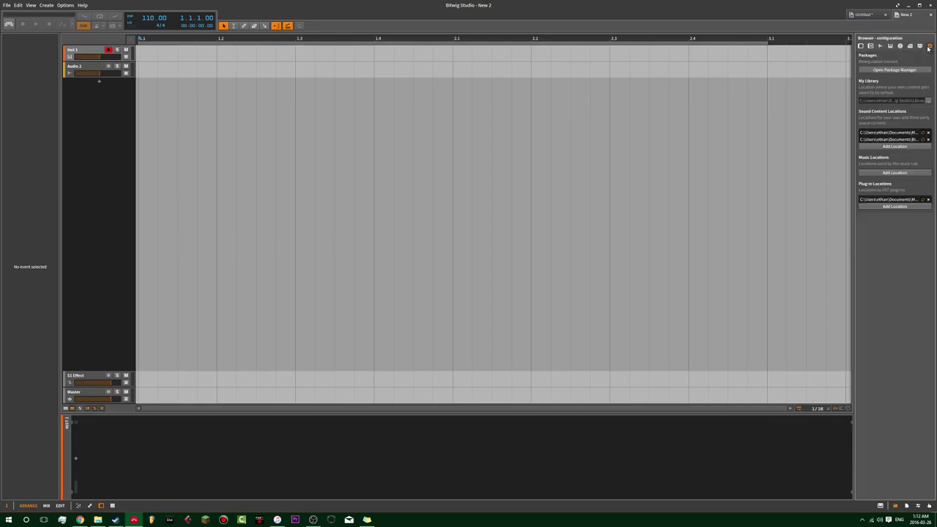
click(880, 46)
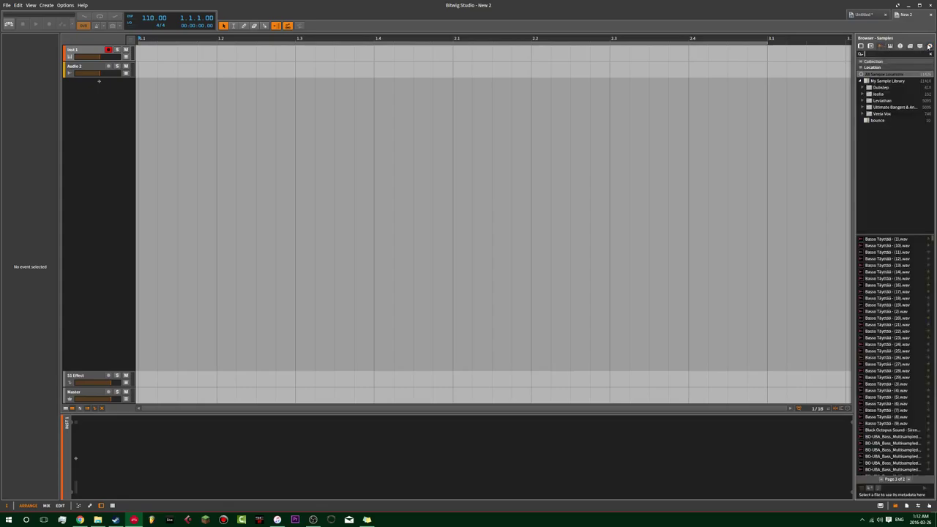
click(930, 46)
click(930, 101)
drag(496, 203, 439, 146)
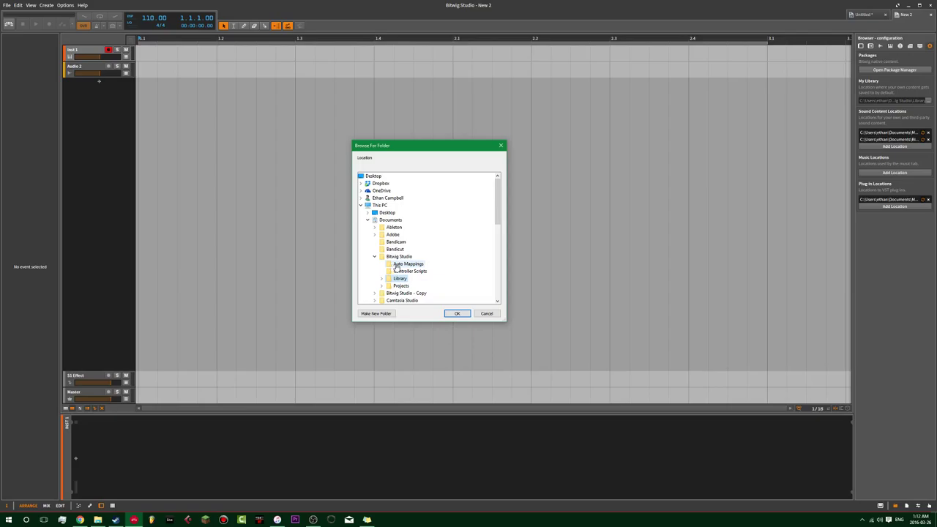
click(501, 146)
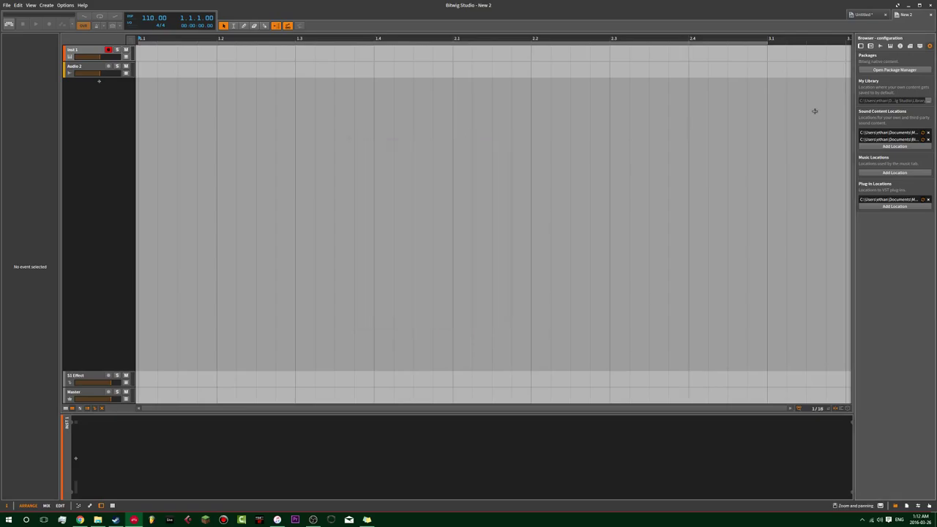
click(881, 45)
click(930, 46)
mouse_move(95, 521)
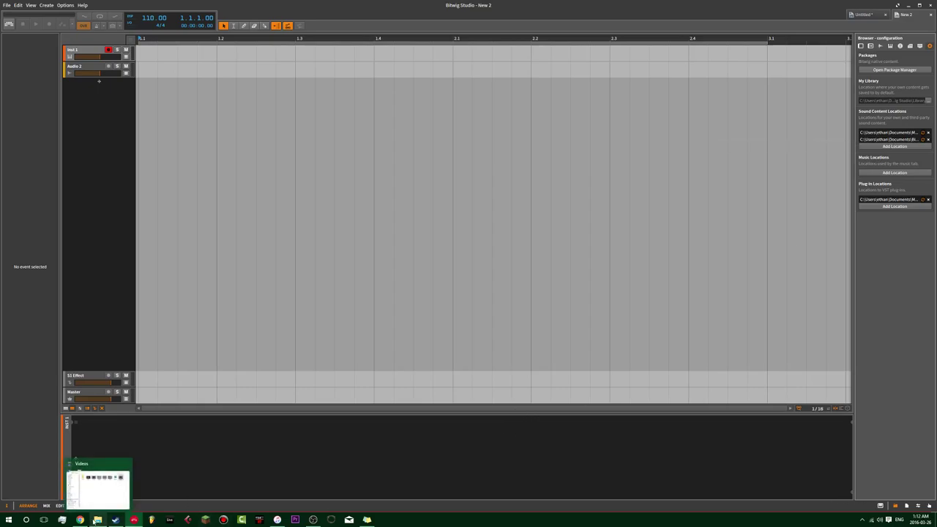
Open a new File Explorer window on Documents and select the My Sample Library folder
right_click(95, 520)
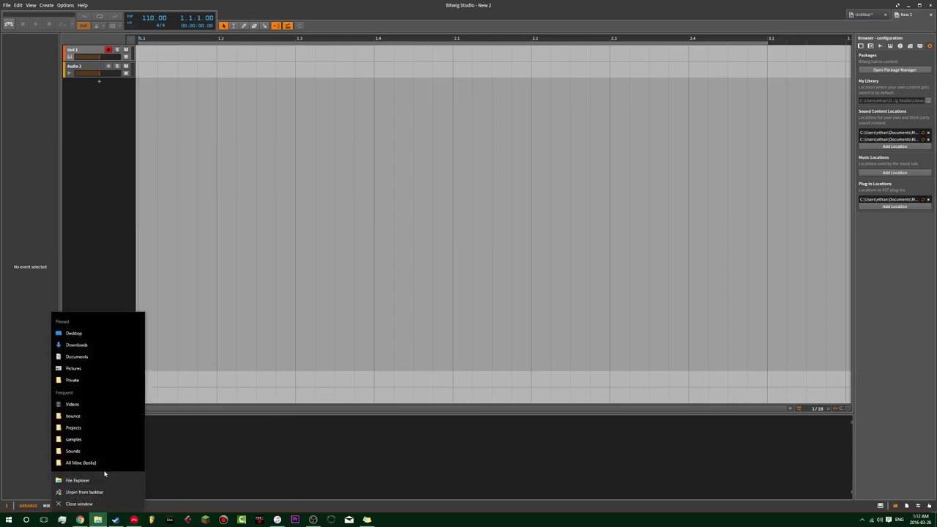
click(98, 480)
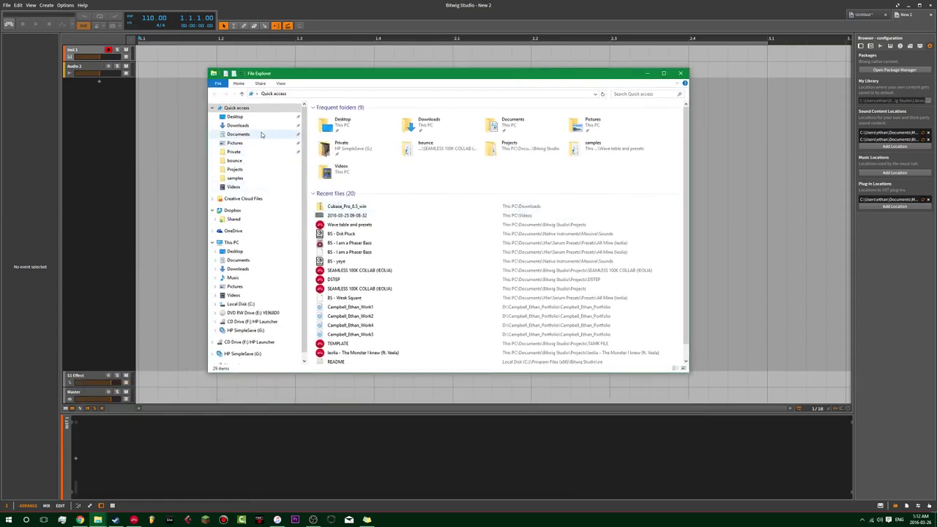
click(251, 136)
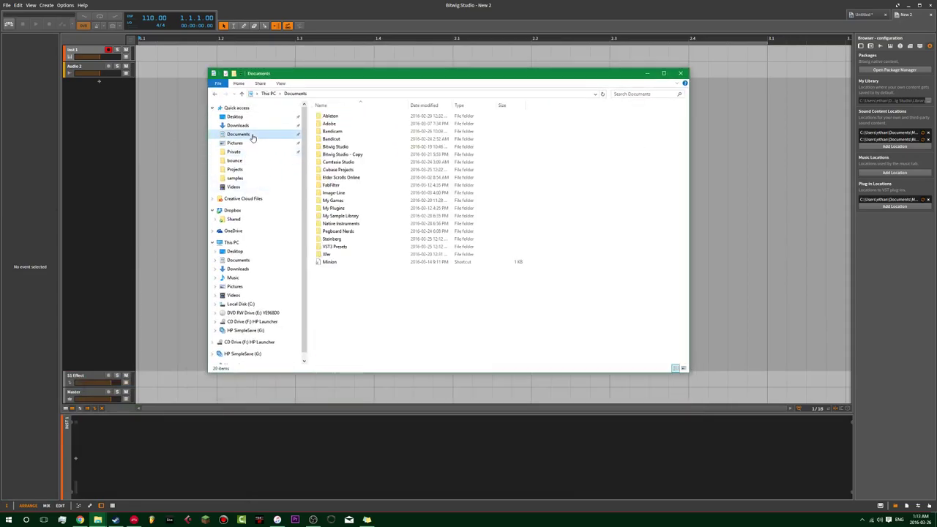
click(361, 216)
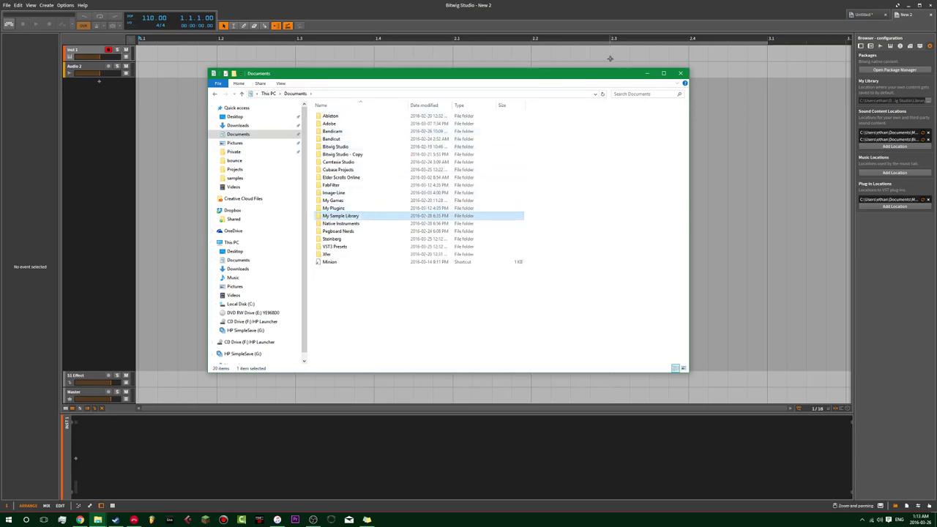
drag(602, 76, 540, 72)
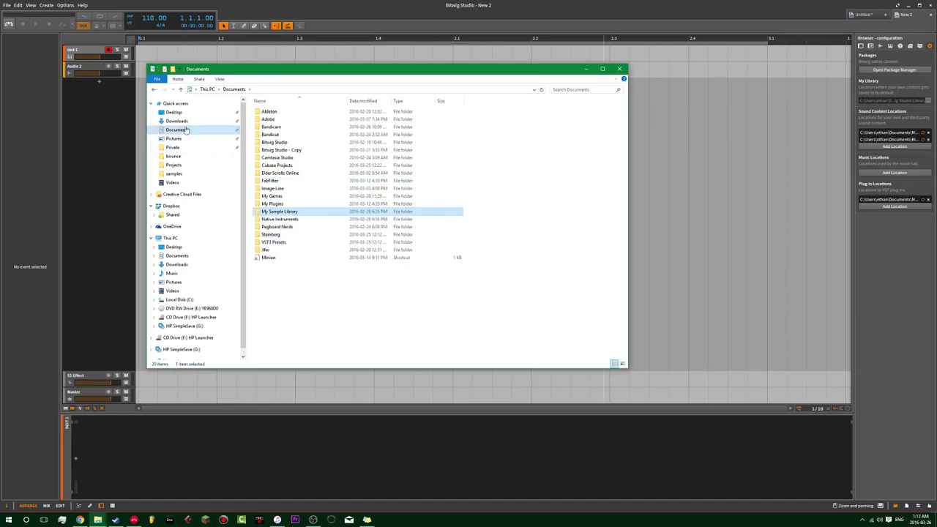
Navigate to C:\Program Files (x86)\Image-Line\FL Studio 12\Plugins\VST
click(186, 302)
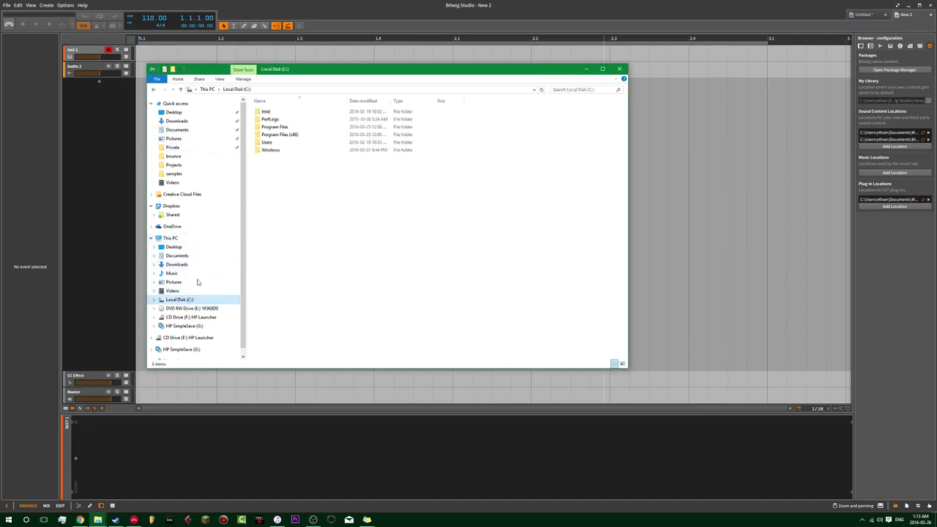
double_click(282, 134)
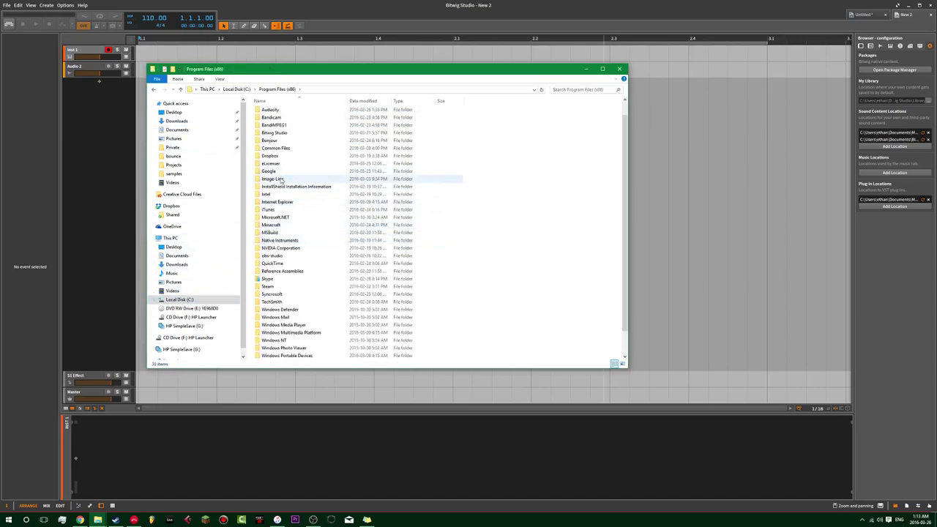
double_click(278, 180)
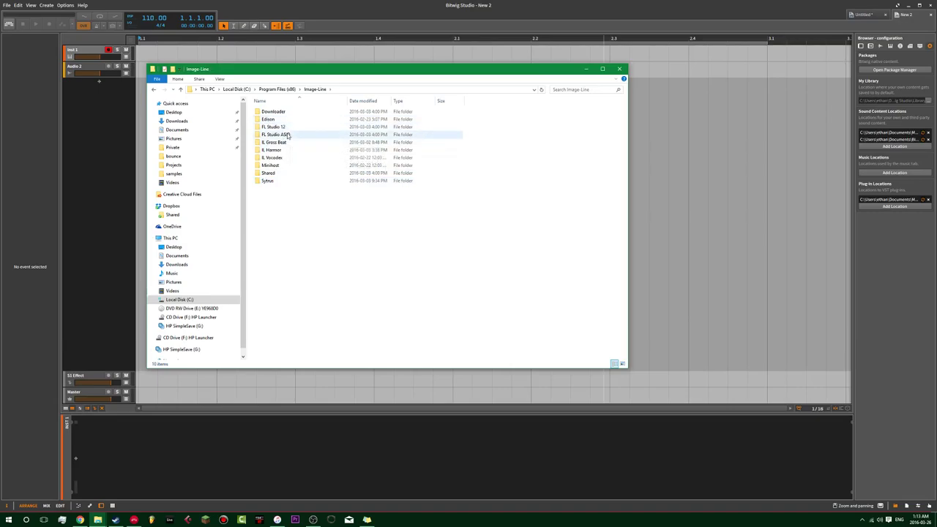
double_click(290, 128)
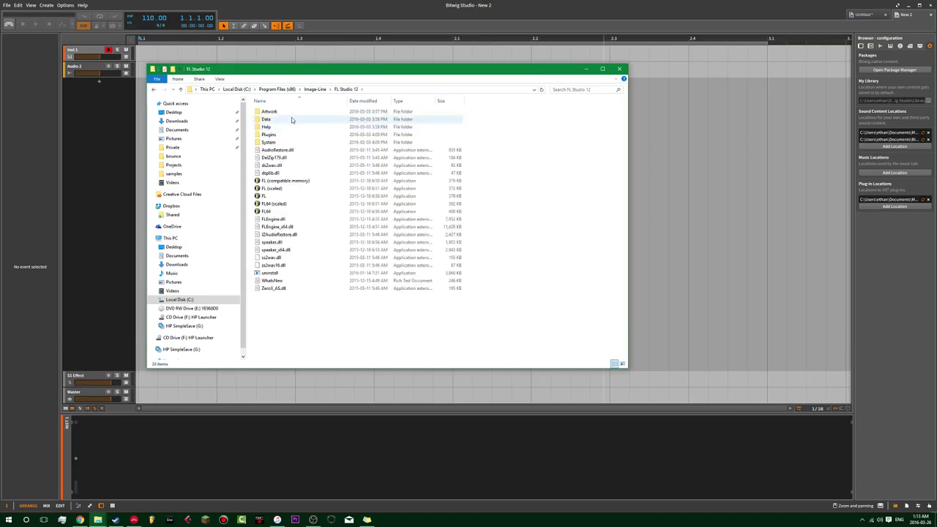
double_click(277, 135)
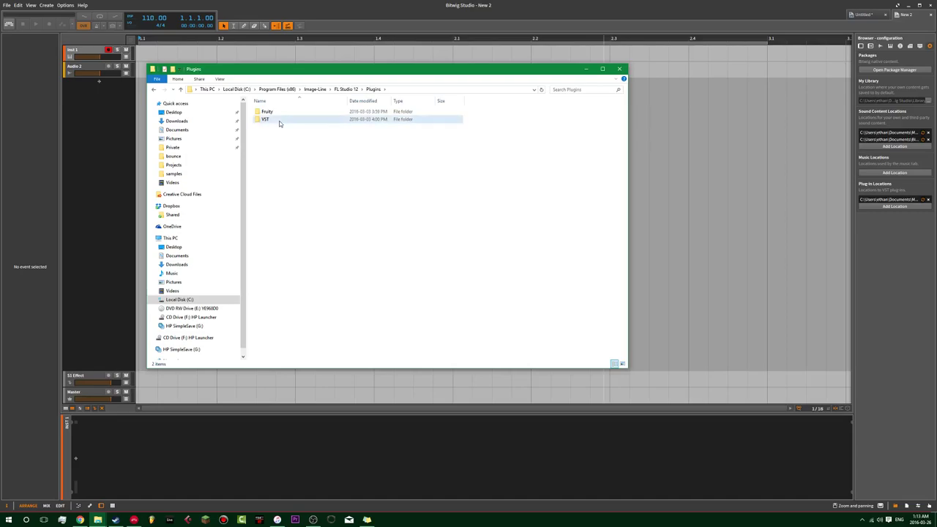
double_click(280, 120)
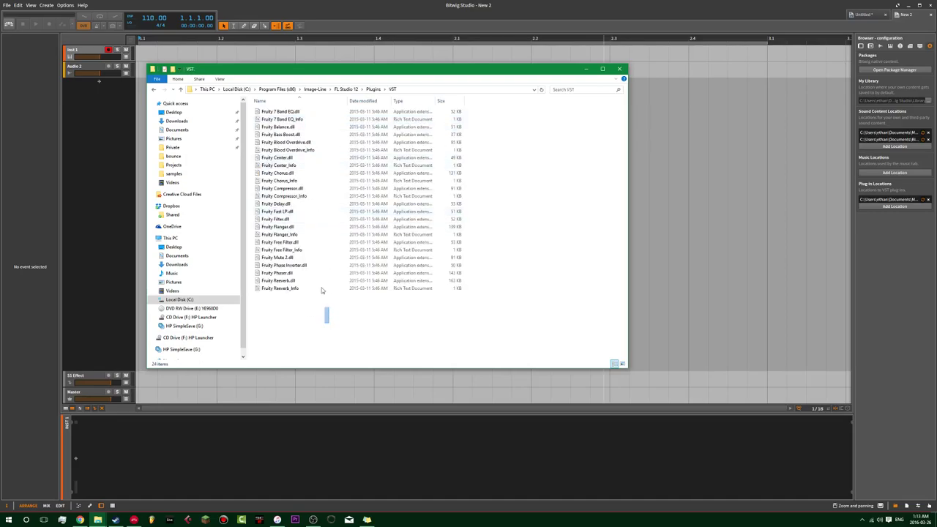
Select the Fruity plugin files, then go back up through Program Files (x86) to Documents
drag(328, 323, 249, 98)
click(349, 288)
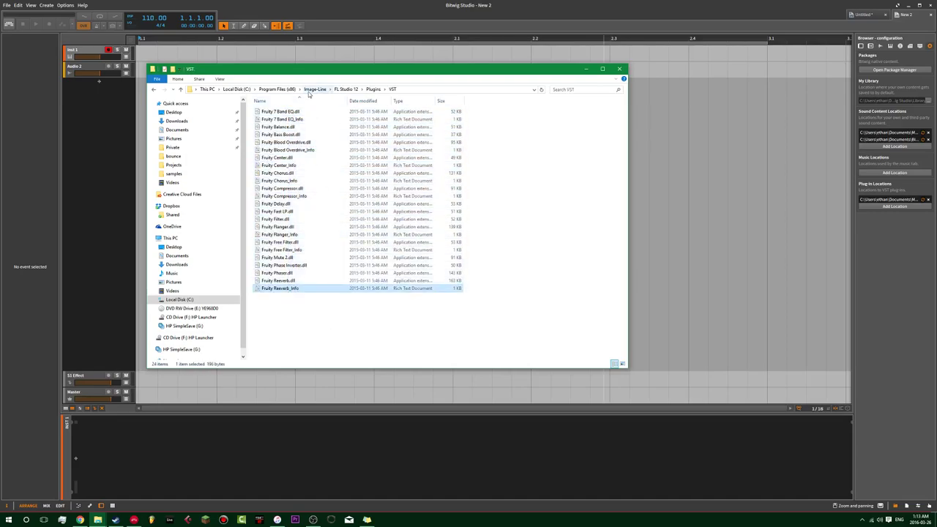
click(314, 89)
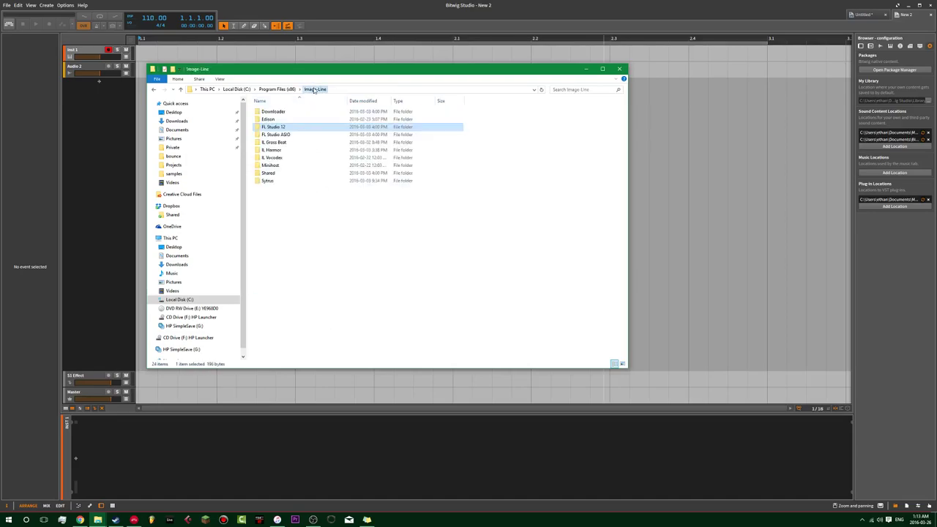
click(277, 89)
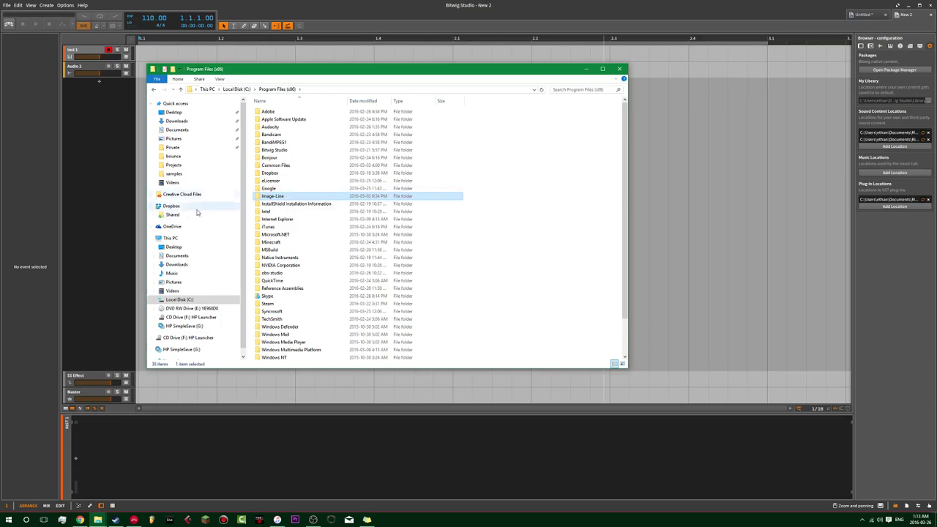
click(213, 132)
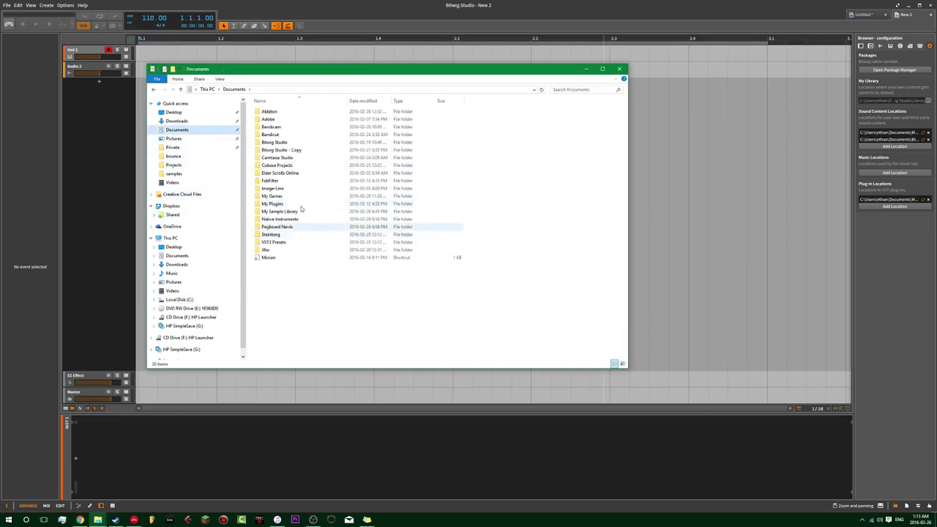
Close Explorer, browse Libraries > Documents for a new sound content location, then cancel
click(620, 71)
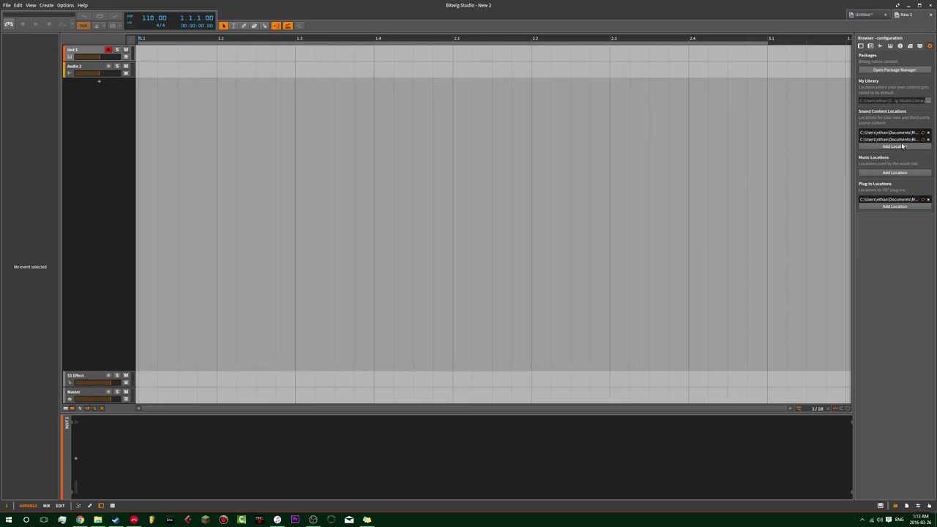
click(903, 146)
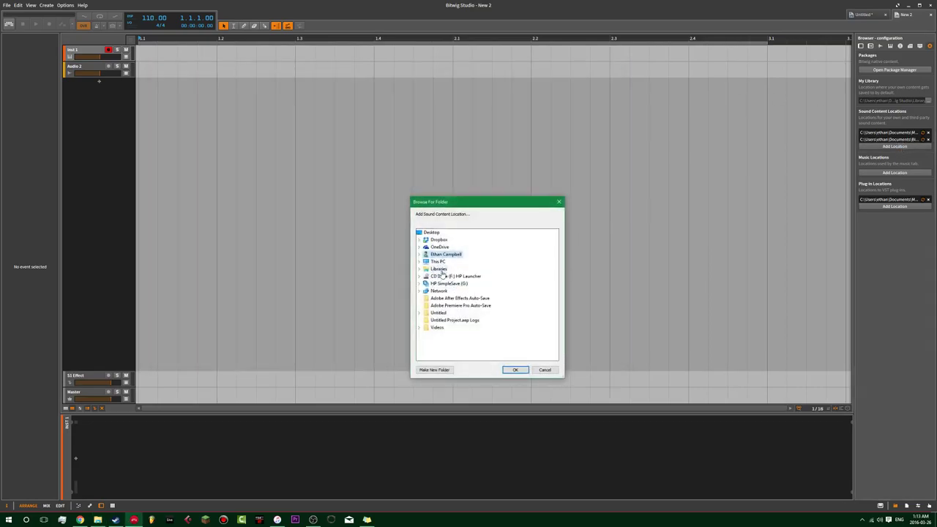
click(419, 269)
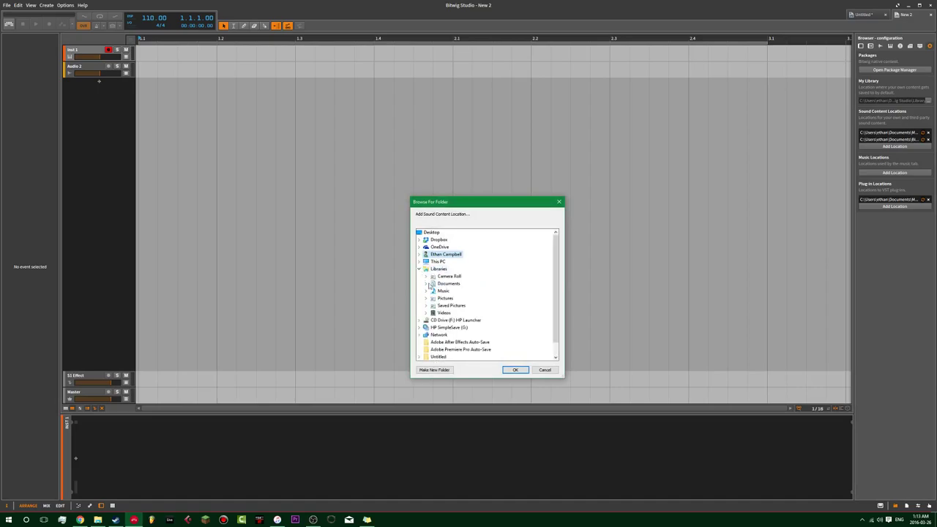
click(427, 283)
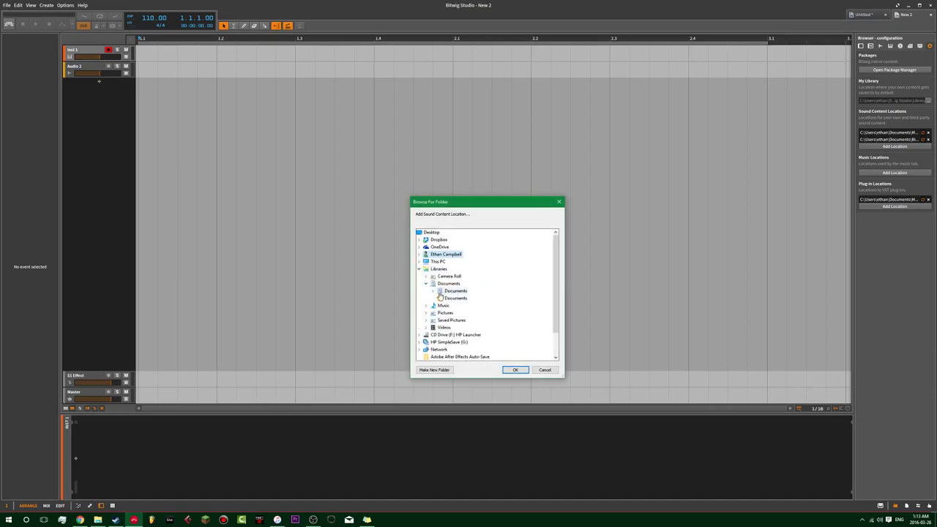
click(434, 292)
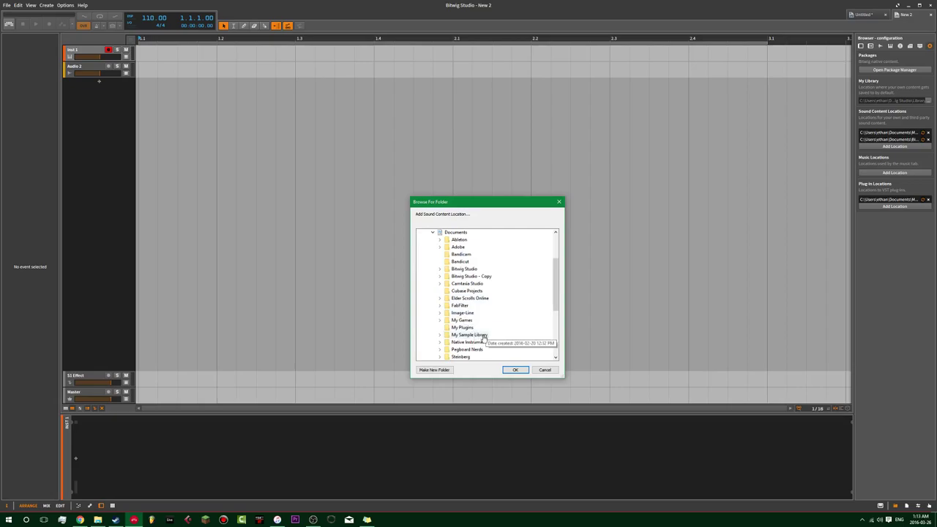
click(559, 202)
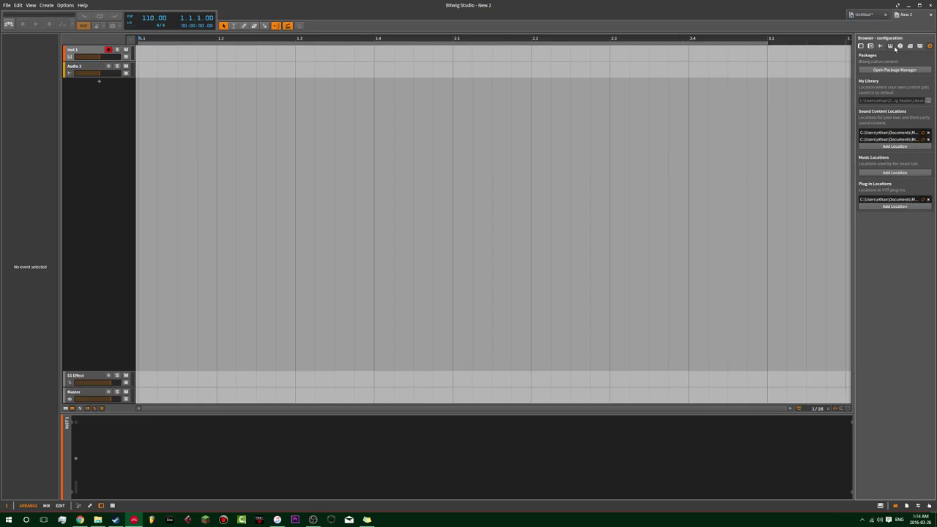
Switch the browser to Devices and open the device insert picker from the device panel
click(861, 46)
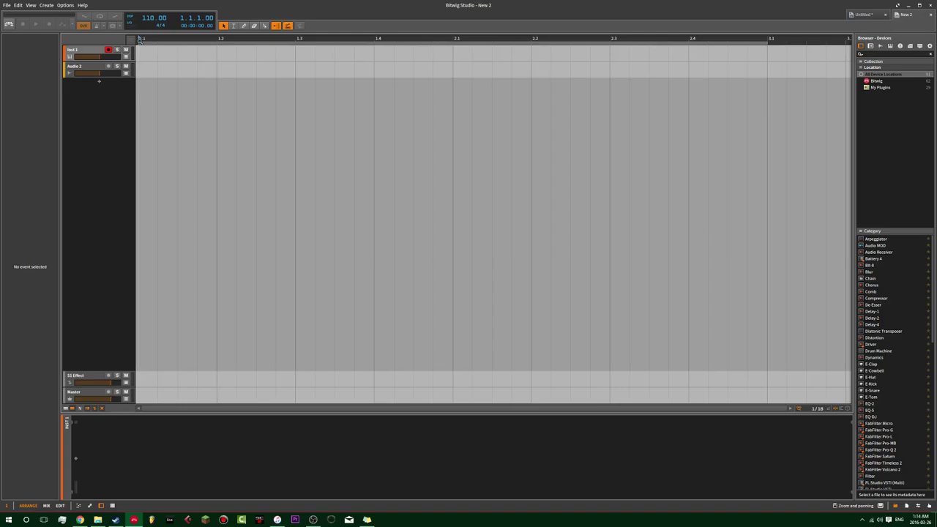
double_click(129, 464)
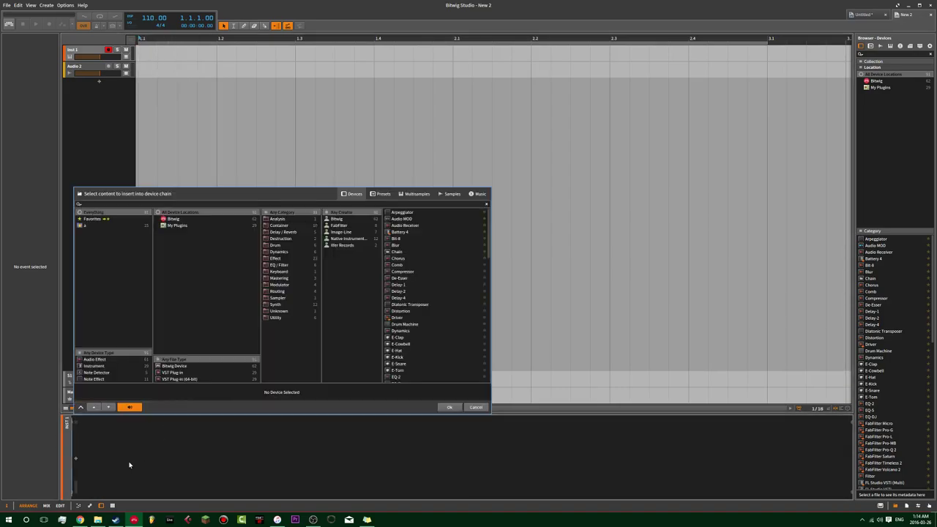
Dismiss the device picker and open Preferences from the Options menu
key(Escape)
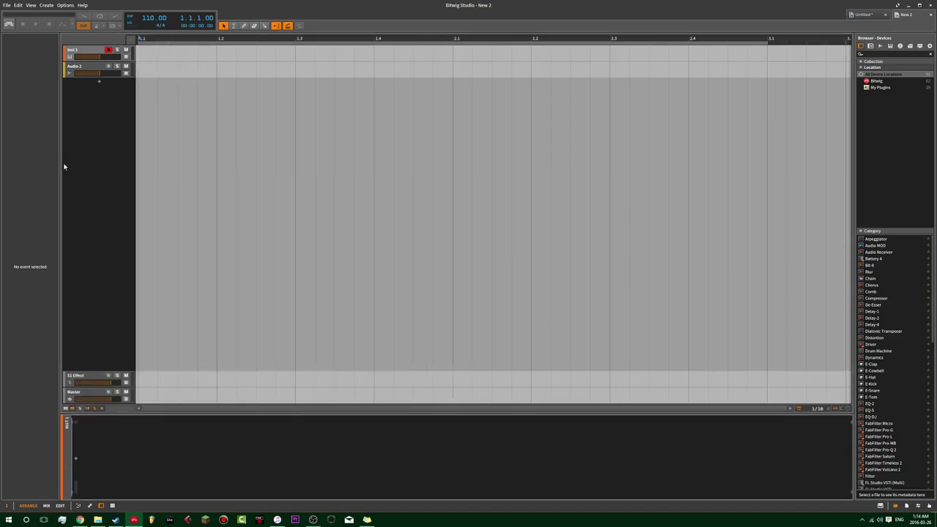
key(ctrl+comma)
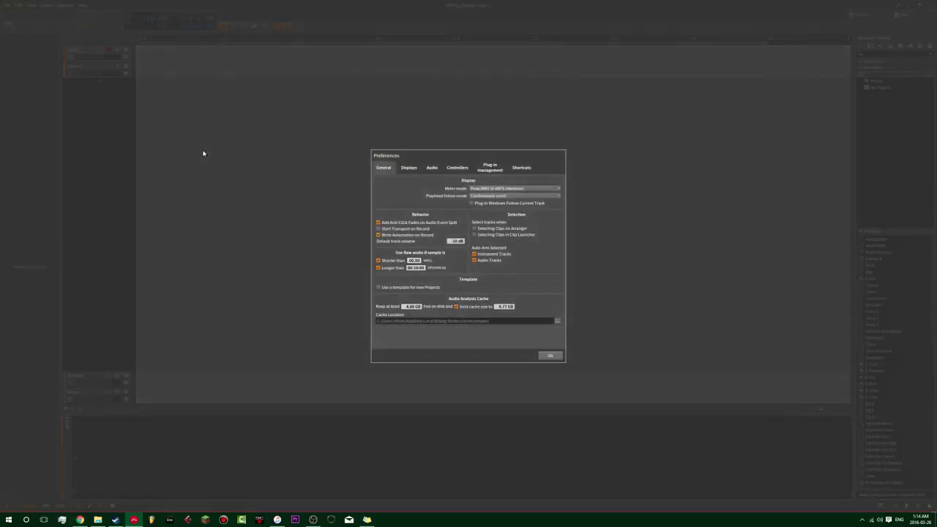
key(Escape)
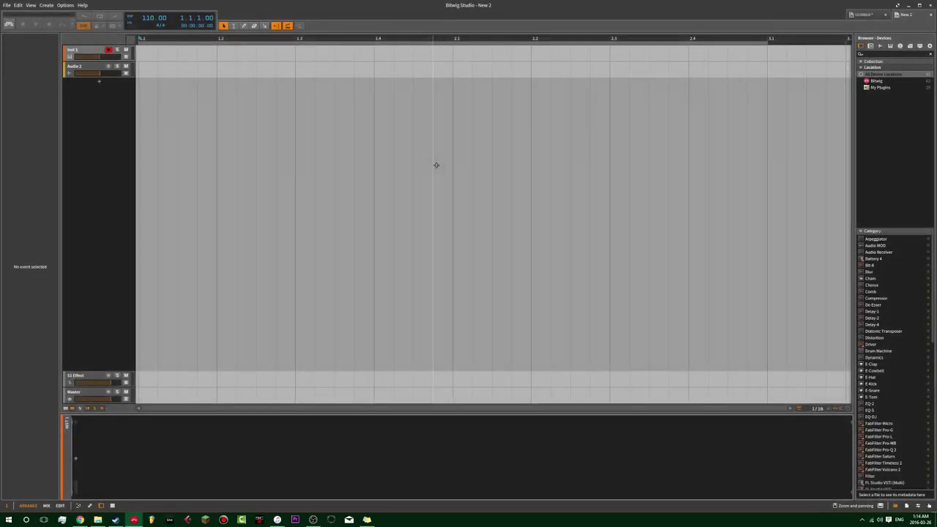
key(ctrl+comma)
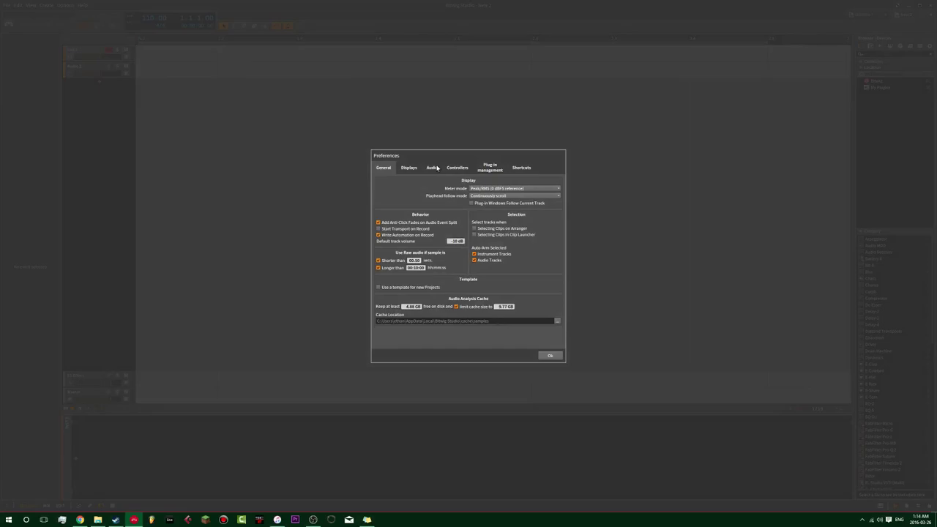
key(Escape)
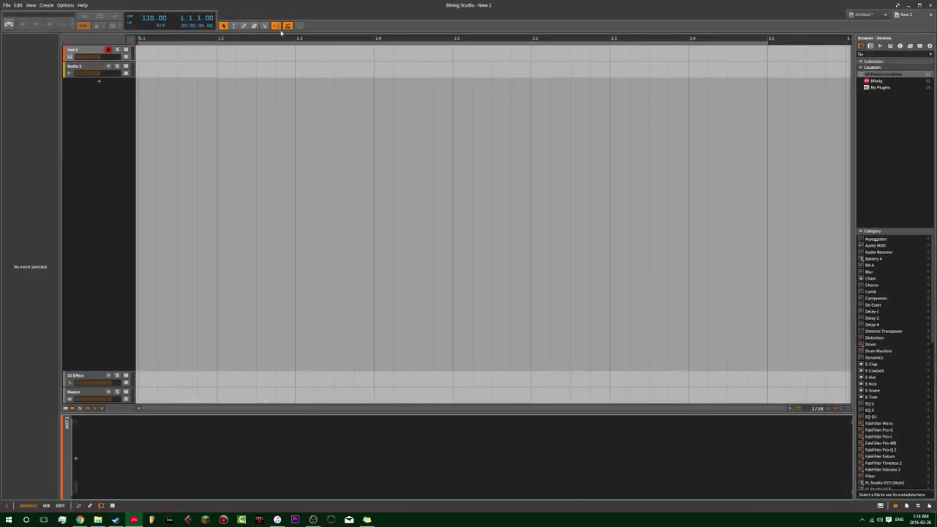
click(72, 5)
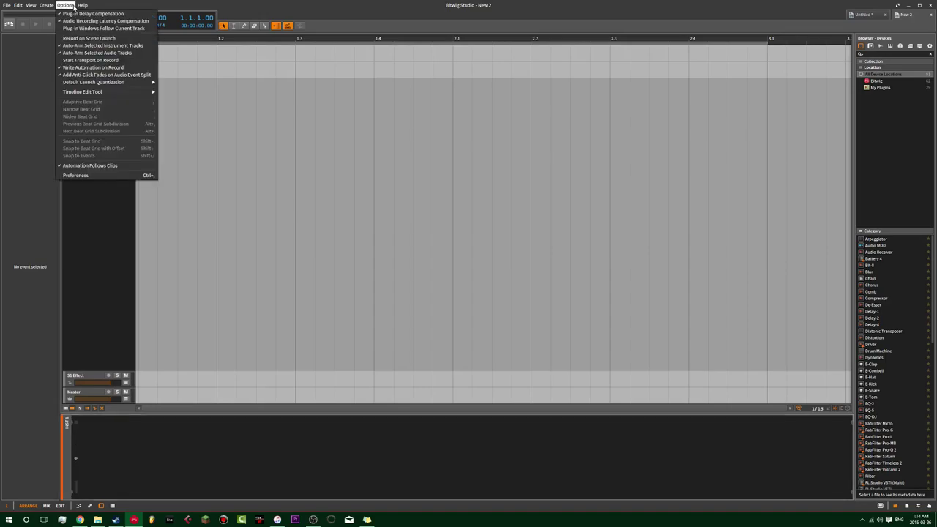
click(93, 175)
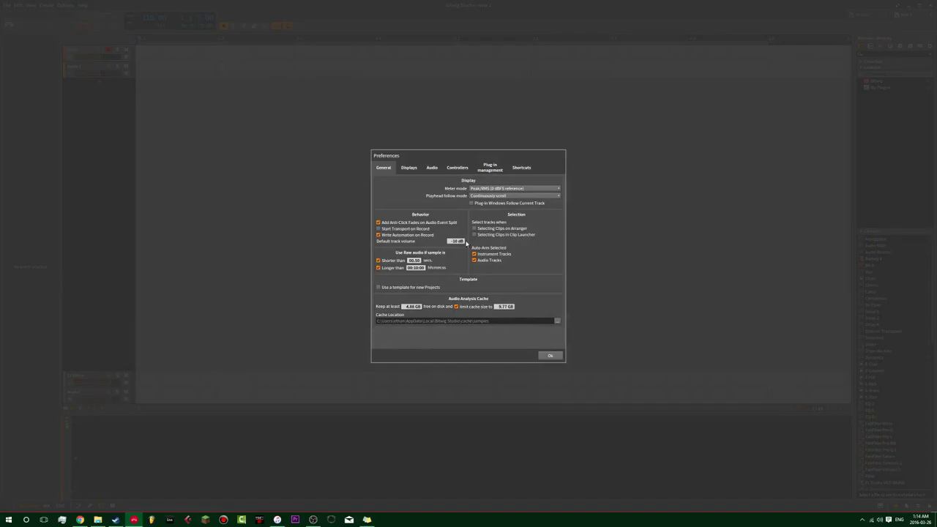
key(Escape)
click(66, 5)
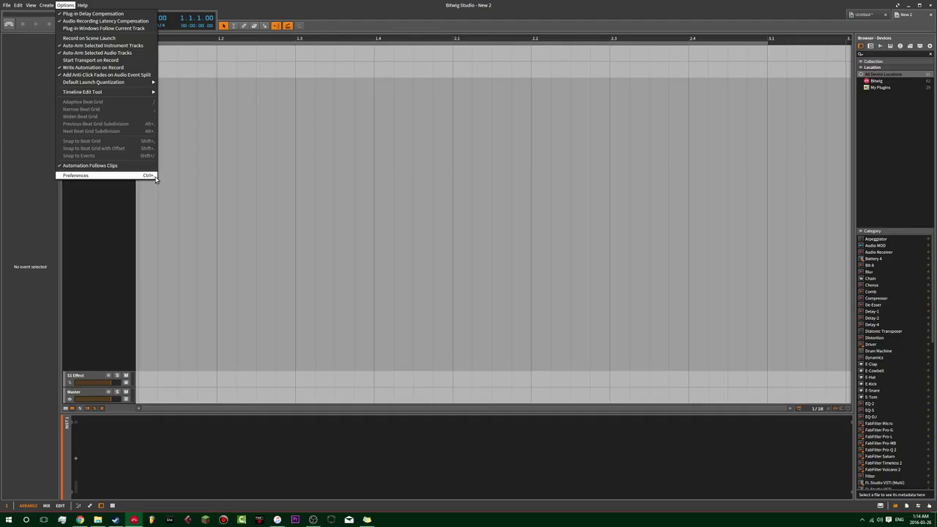
click(154, 177)
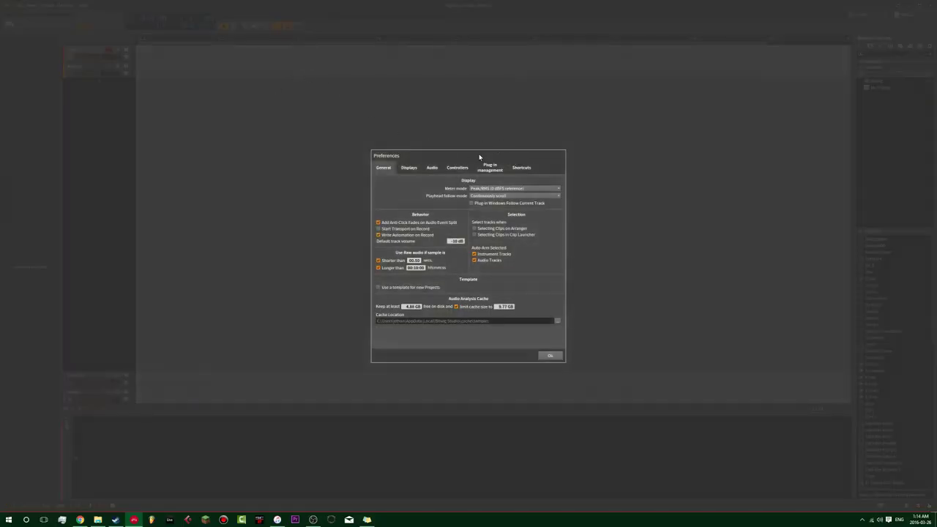
In Plug-in management, set plug-in hosting to separate by 32-bit / 64-bit
click(491, 171)
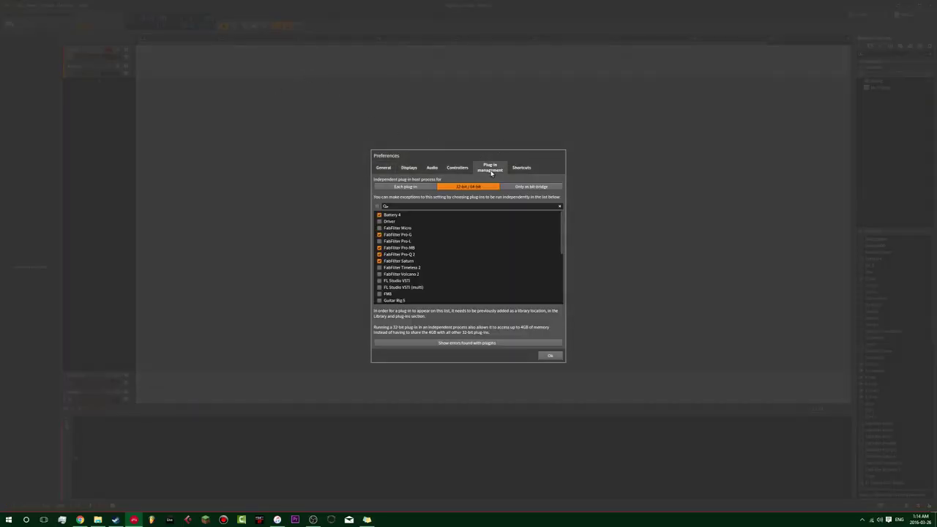
click(432, 187)
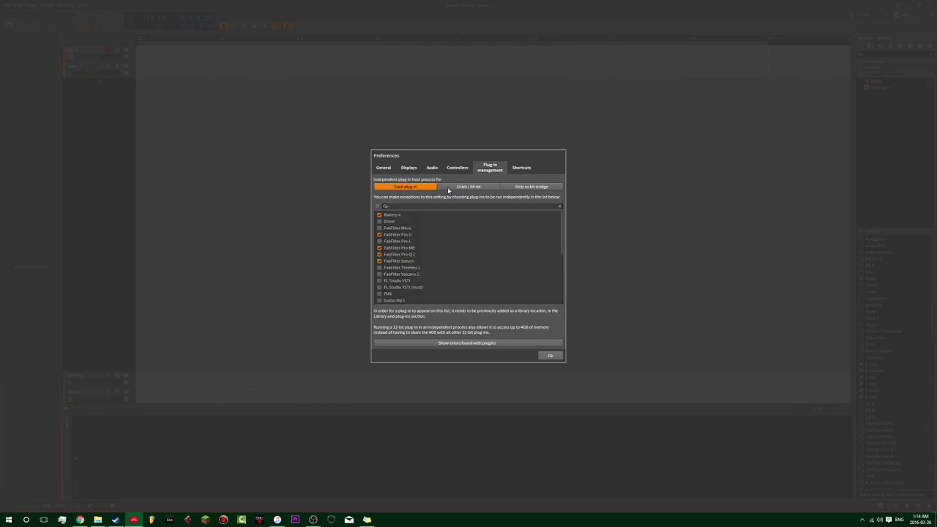
click(449, 188)
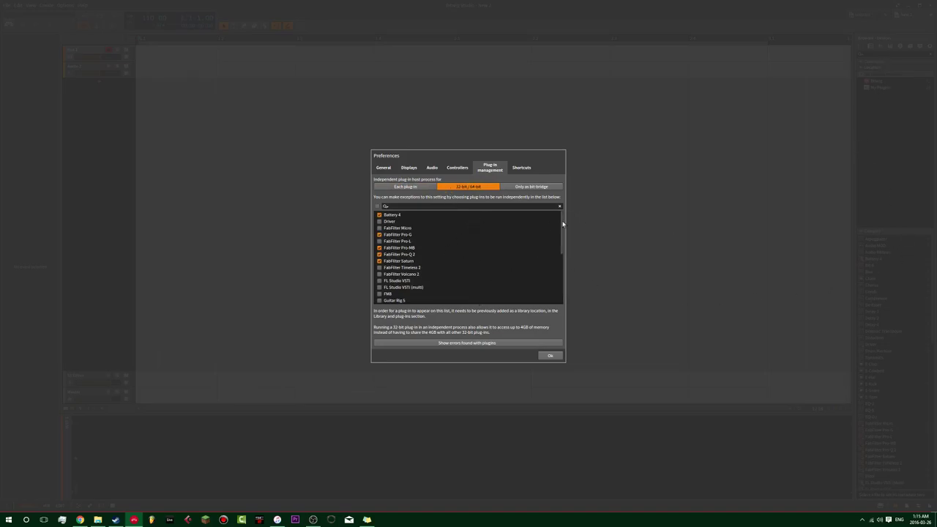
Tick OTT in the exception list to run it in its own process, and confirm with Ok
scroll(562, 230, down, 2)
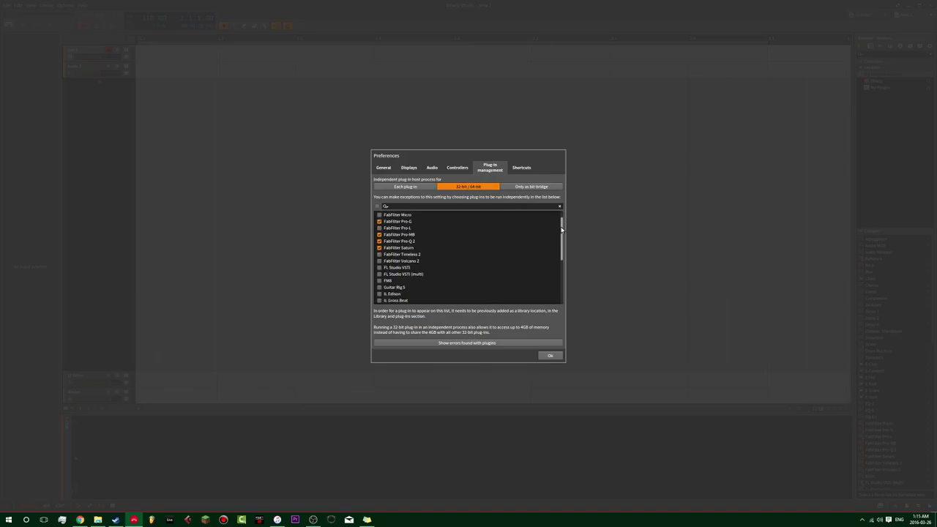
scroll(561, 230, down, 4)
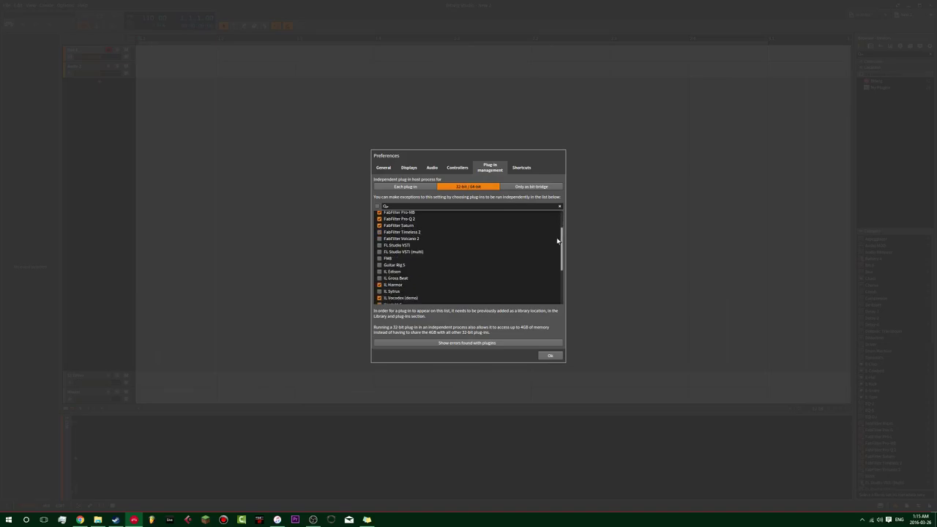
scroll(557, 243, down, 1)
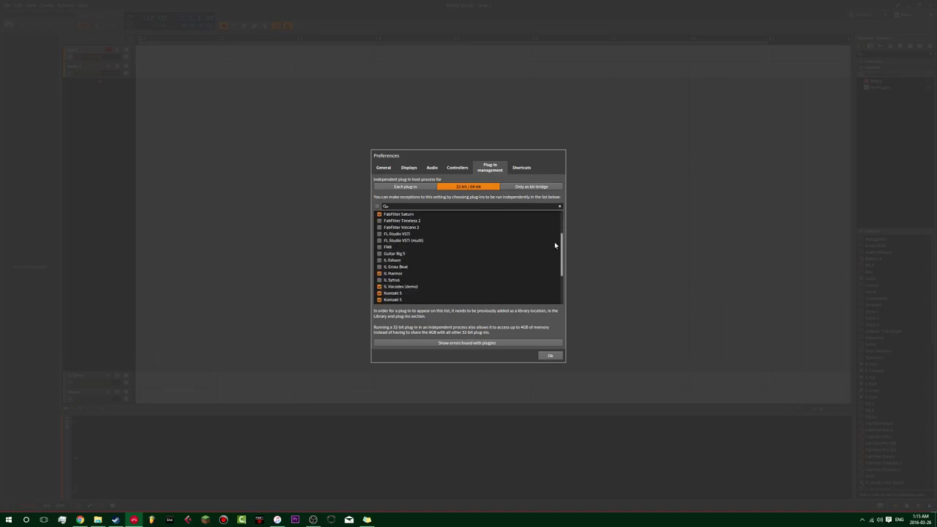
scroll(554, 242, down, 4)
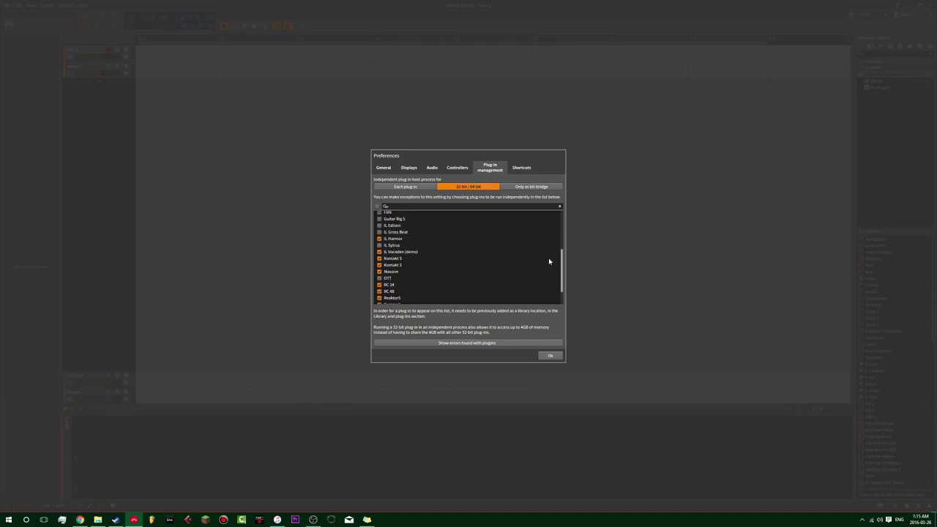
scroll(548, 258, down, 3)
scroll(541, 271, down, 2)
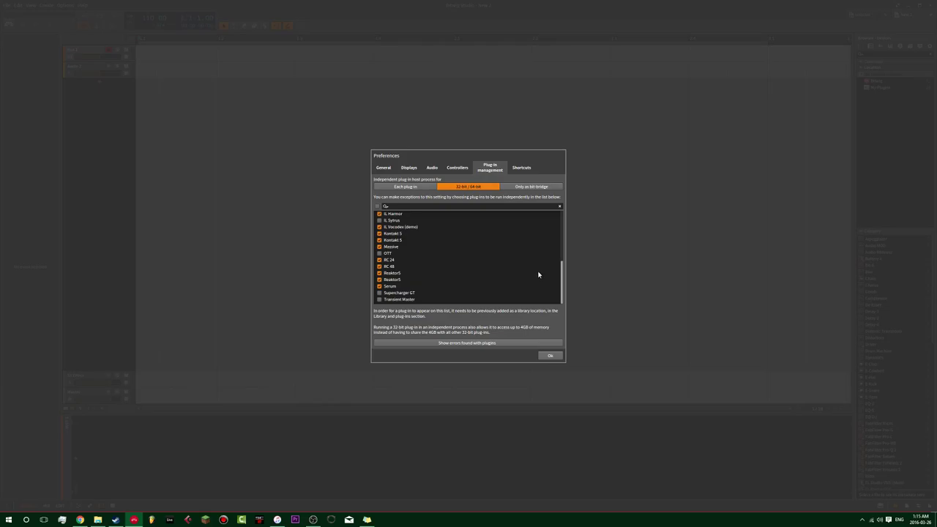
click(379, 253)
mouse_move(564, 278)
mouse_down()
mouse_move(559, 218)
mouse_move(561, 266)
mouse_up()
click(550, 355)
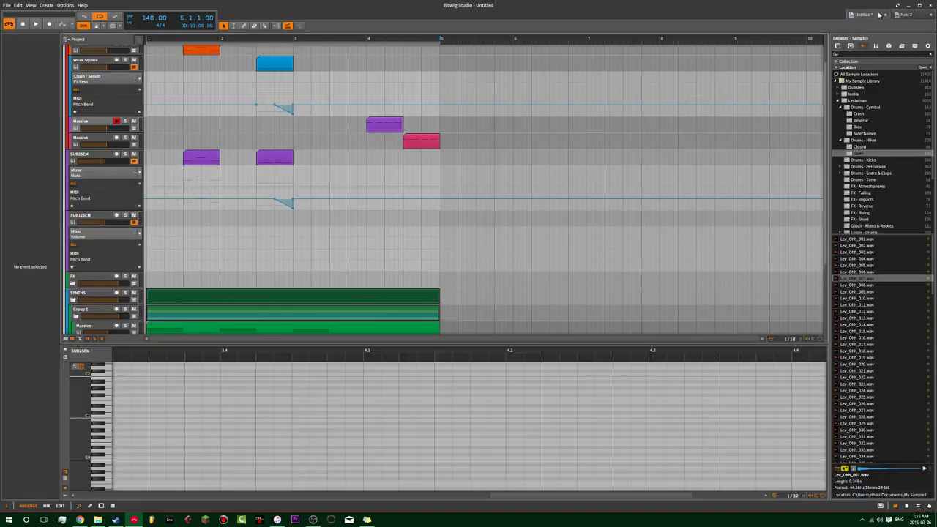
click(875, 14)
click(9, 26)
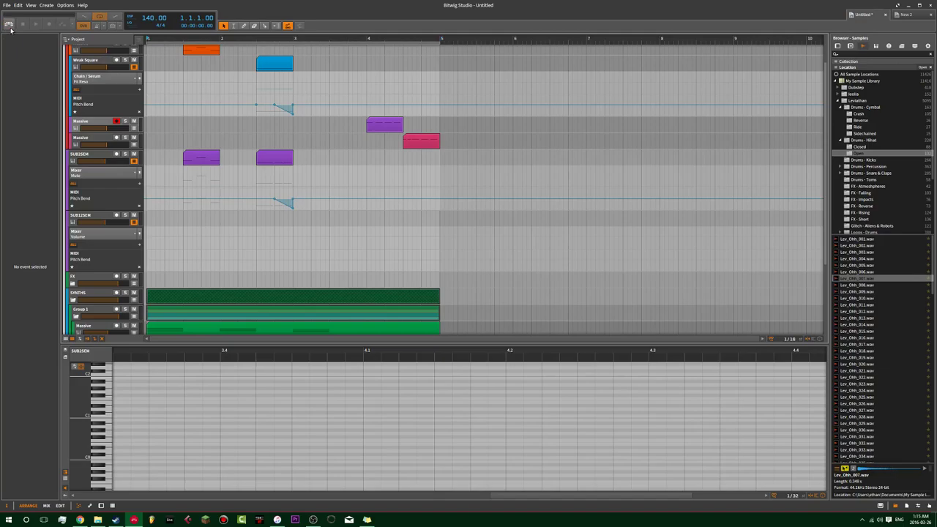
click(10, 28)
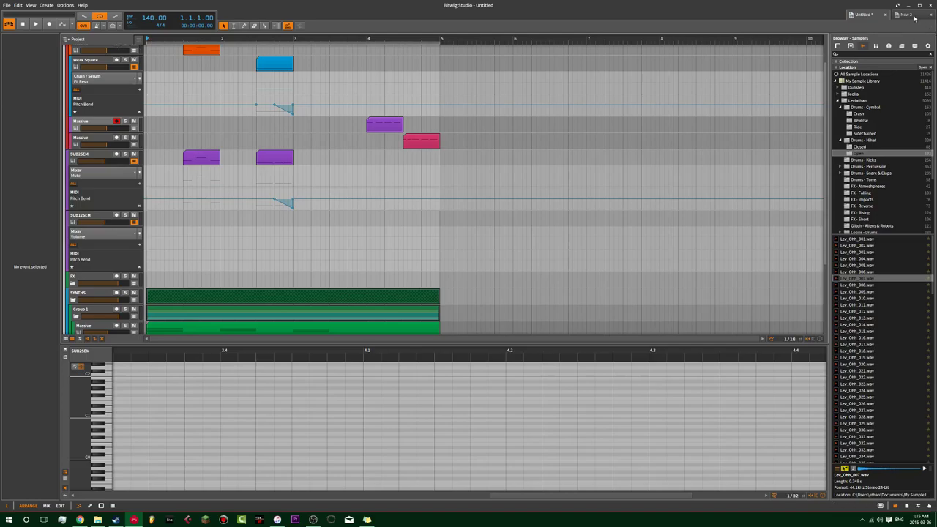
click(914, 15)
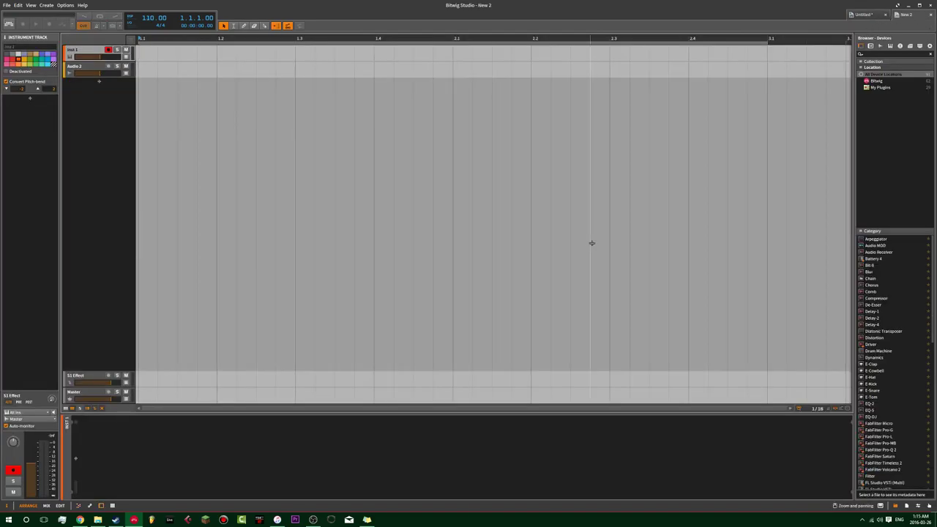
click(25, 520)
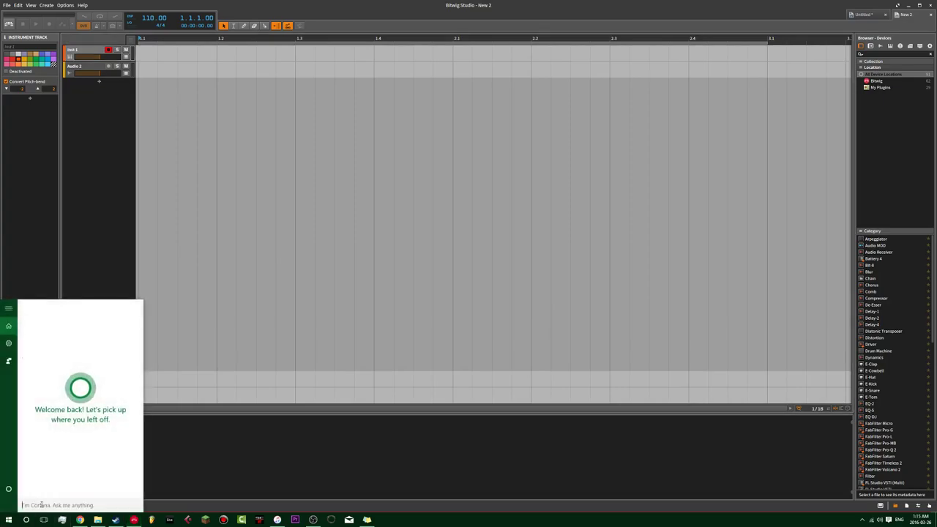
text(cmd)
key(Return)
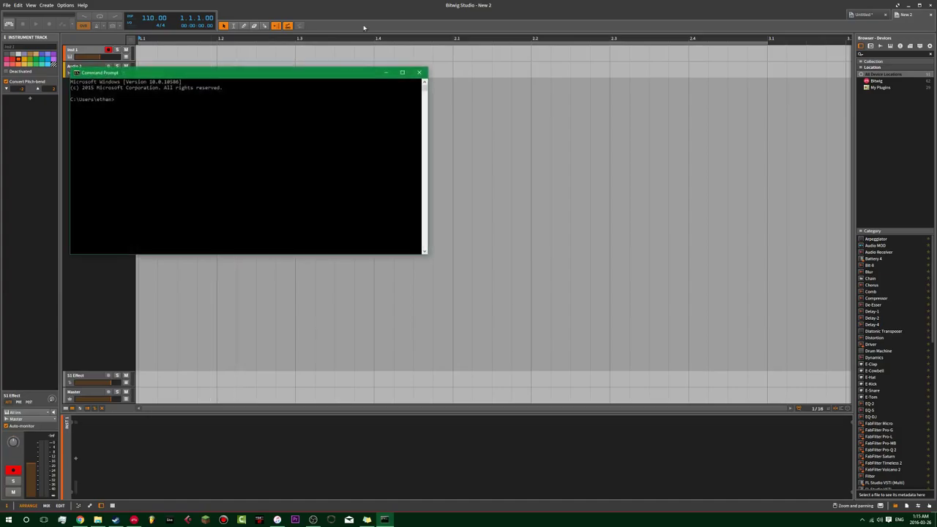
drag(234, 74, 255, 69)
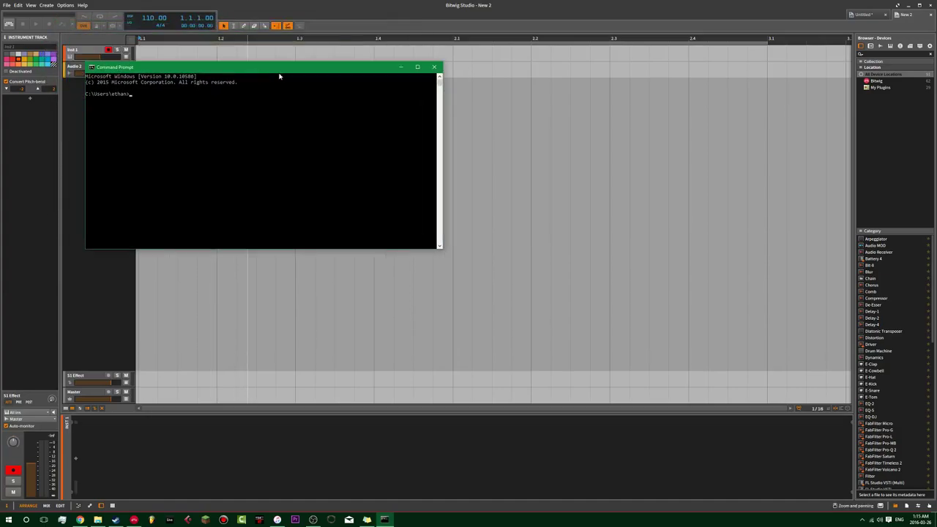
click(432, 69)
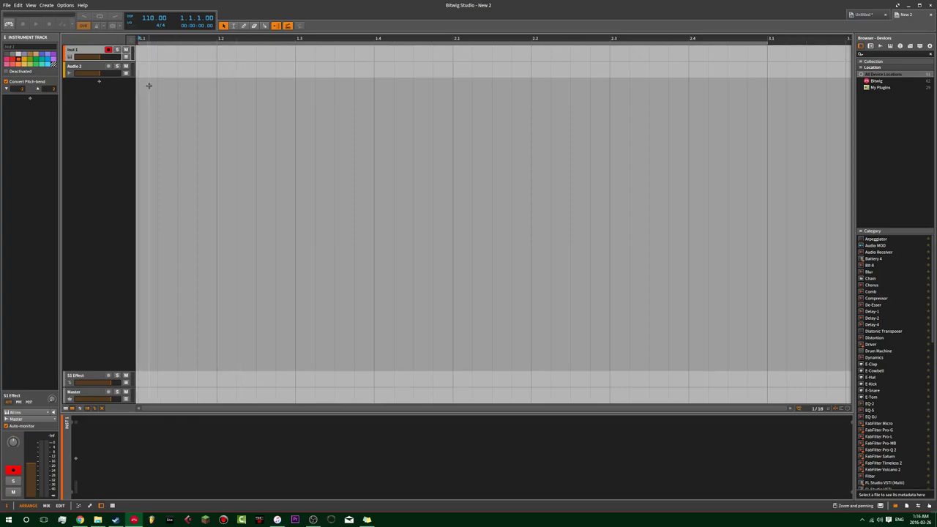
Select Audio 2, tap a tempo, then set the tempo back to 110 BPM
click(86, 66)
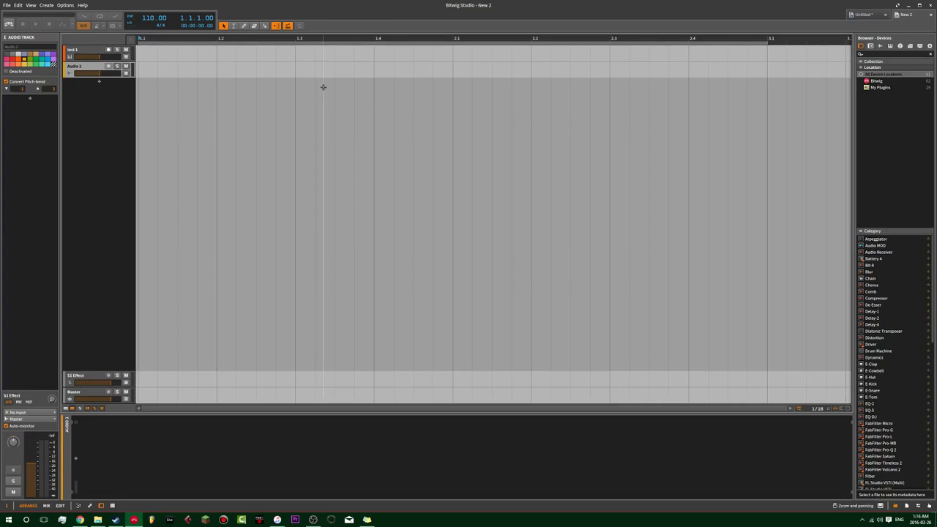
click(130, 18)
click(130, 17)
click(130, 17)
click(130, 17)
double_click(151, 17)
text(110)
key(Return)
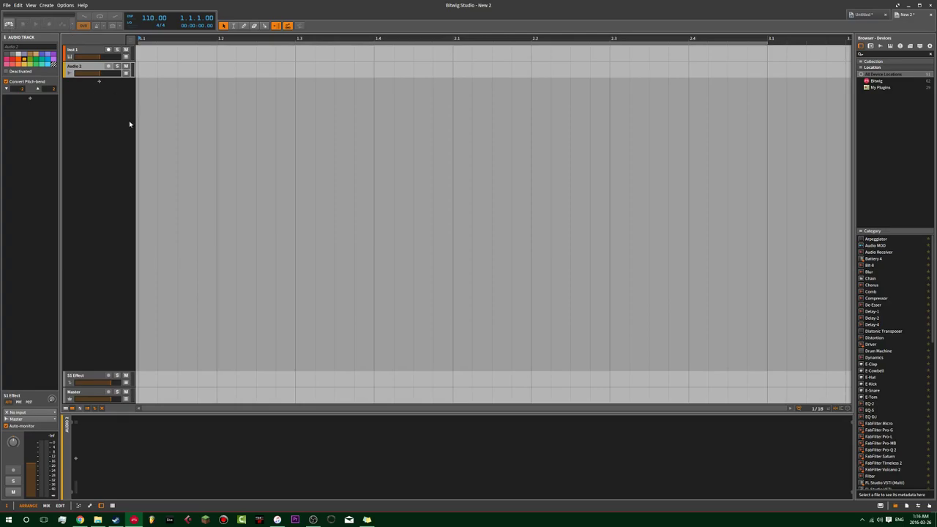
Select the S1 Effect and Inst 1 tracks, then switch to the Untitled project
click(101, 379)
click(80, 53)
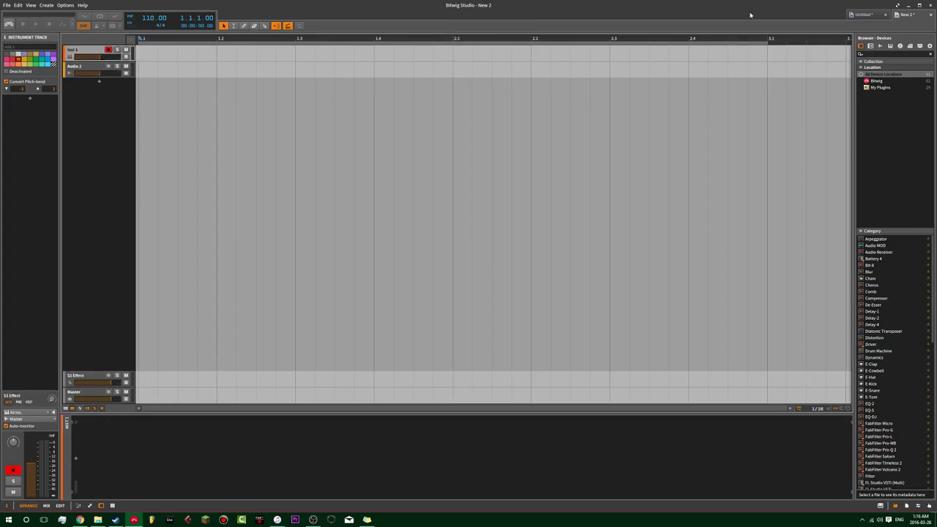
click(867, 16)
scroll(356, 200, down, 5)
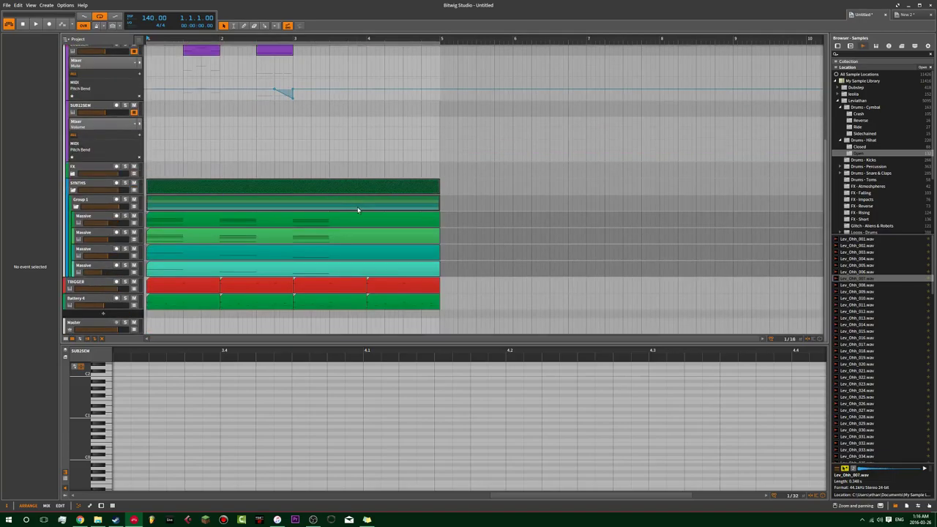
Select the Battery 4 track, then its first clip through the last of the four clips
click(95, 302)
click(202, 302)
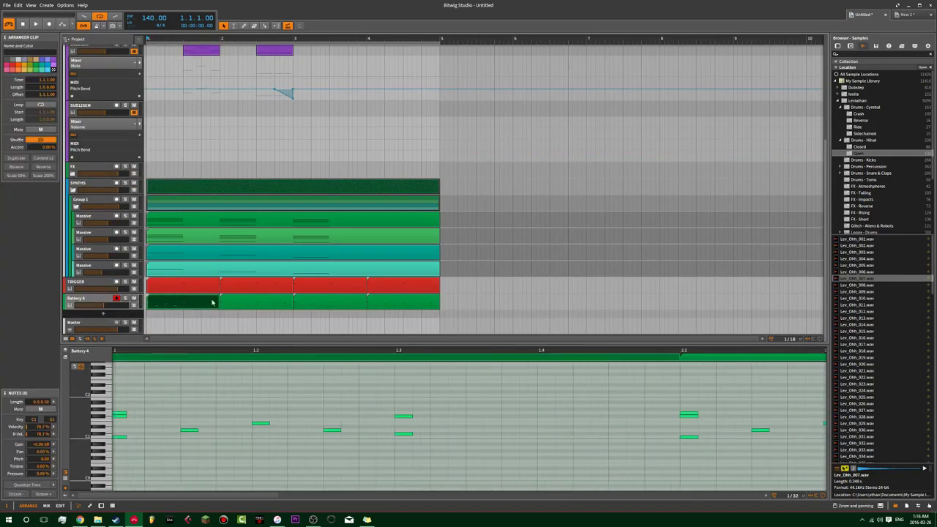
shift+click(402, 302)
scroll(235, 144, down, 2)
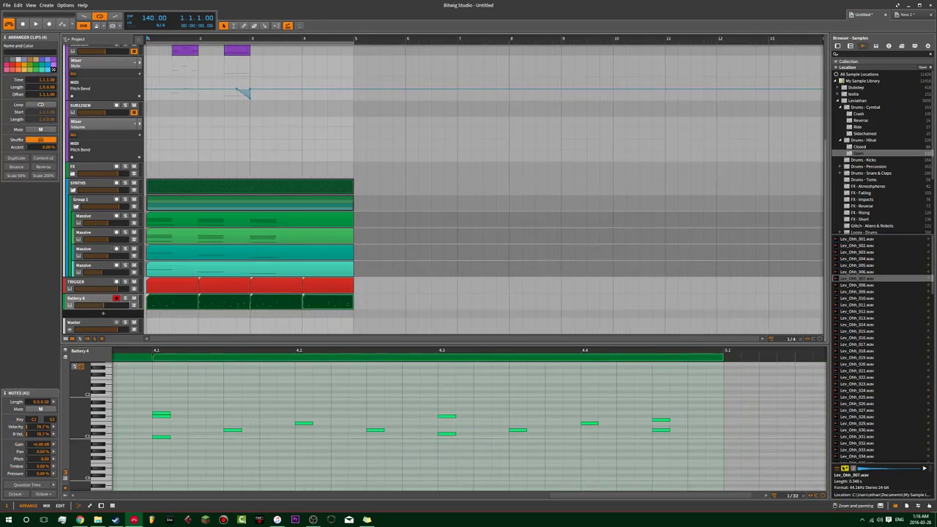
Bounce the Battery 4 clips to audio in place, then undo it
right_click(191, 307)
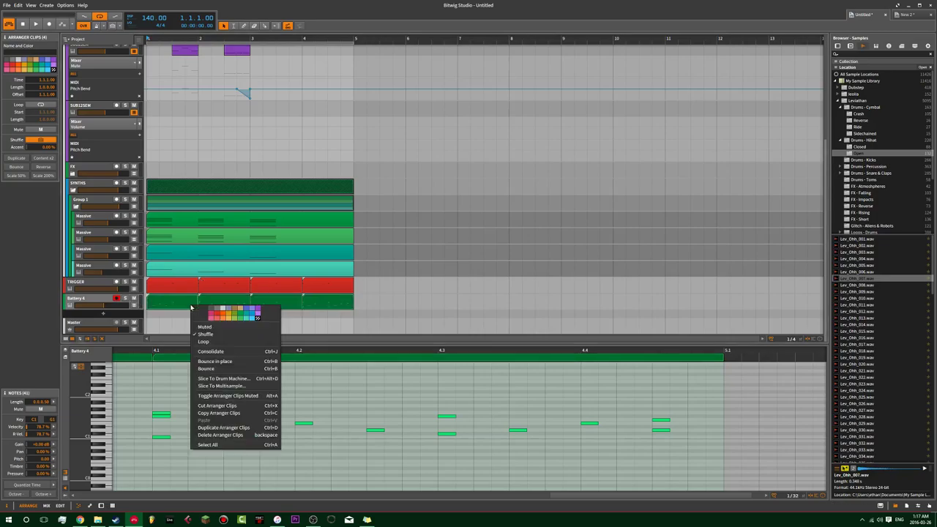
click(214, 362)
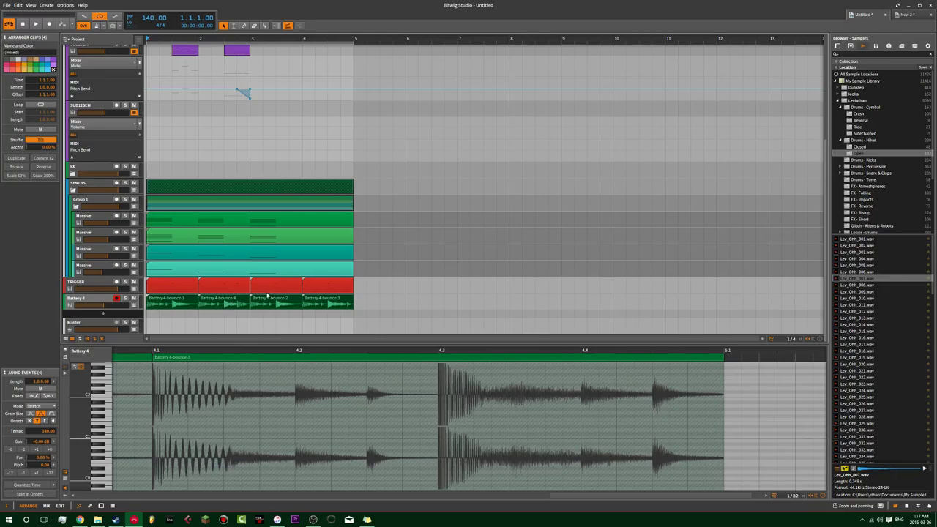
key(ctrl+z)
Reselect the Battery 4 clips, ending with just the first clip selected
click(380, 259)
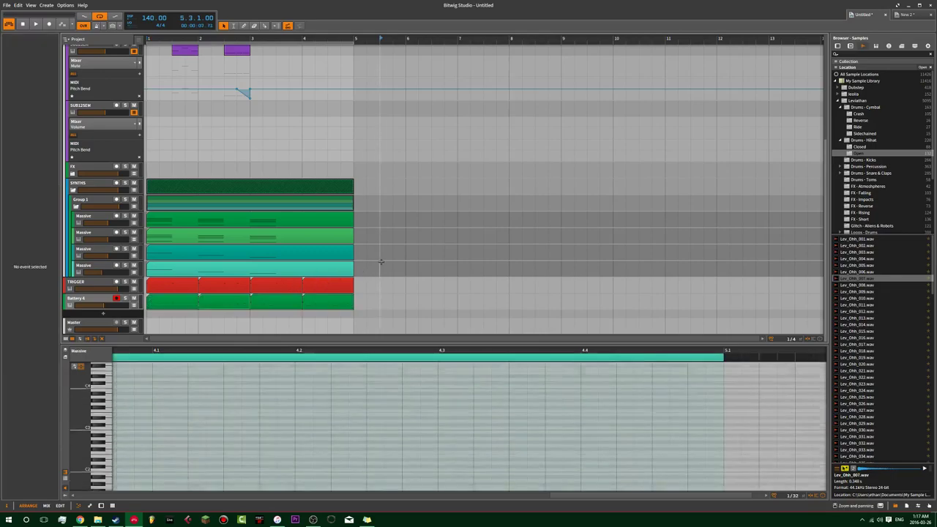
click(312, 303)
shift+click(179, 298)
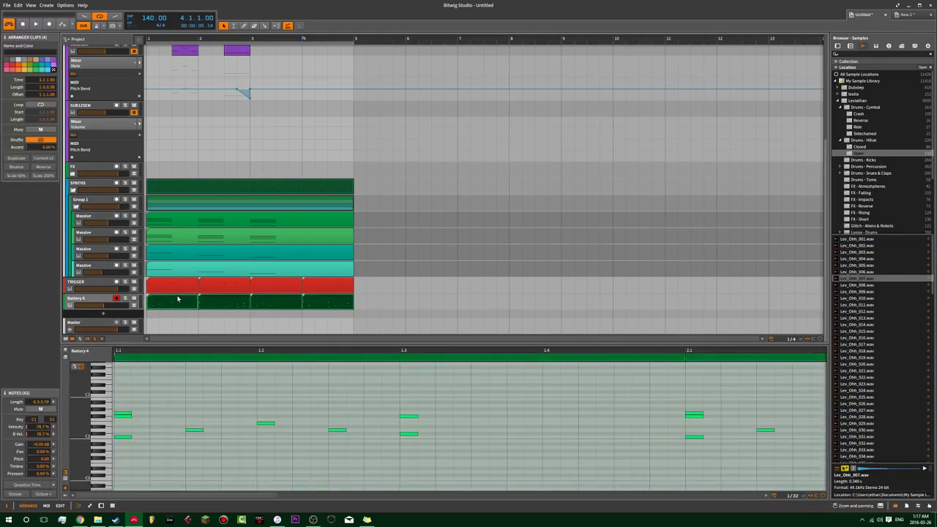
click(177, 299)
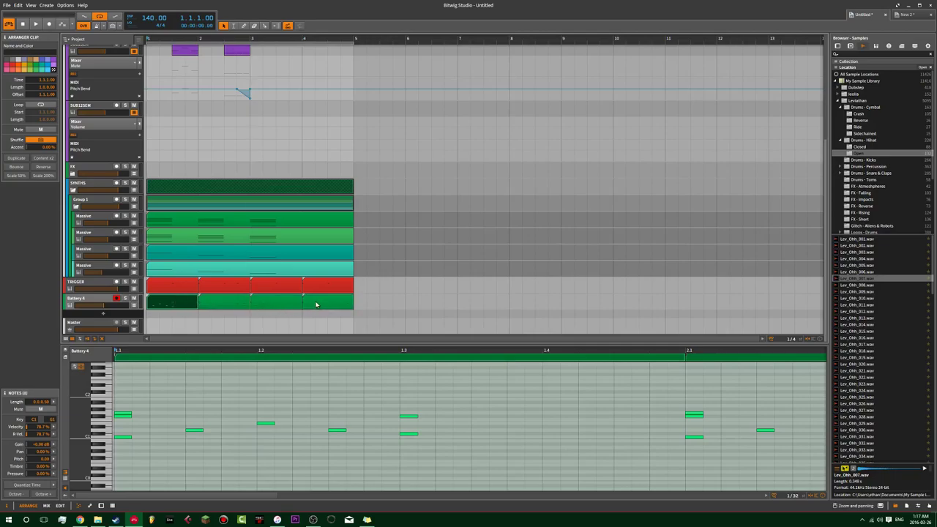
shift+click(334, 303)
ctrl+click(341, 265)
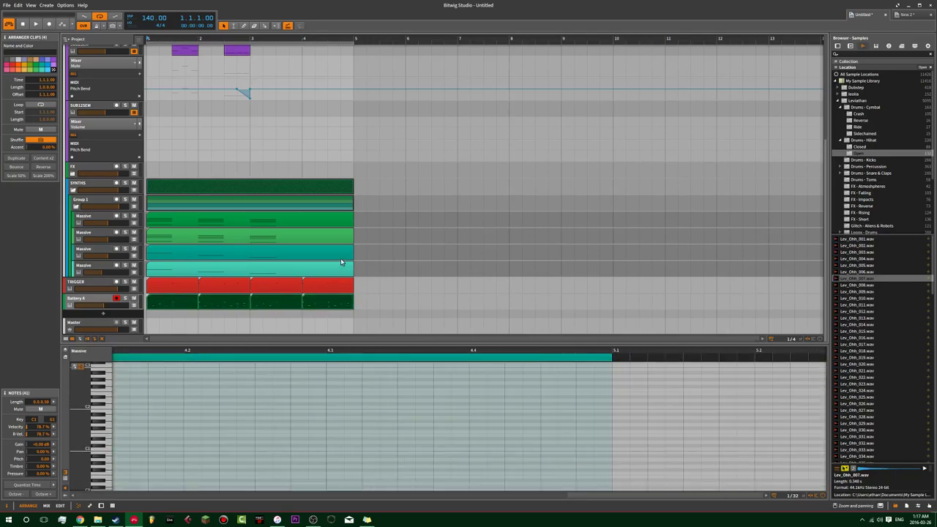
shift+click(345, 253)
click(379, 253)
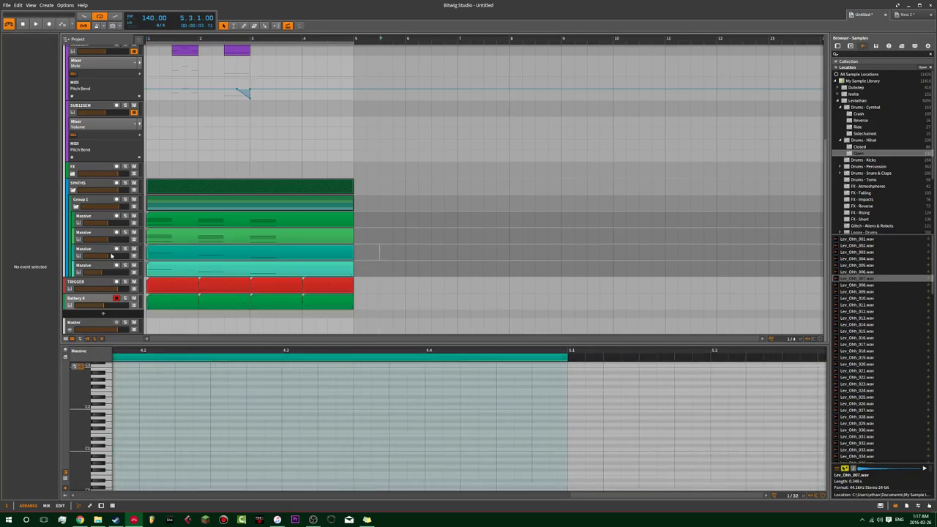
click(194, 306)
shift+click(318, 301)
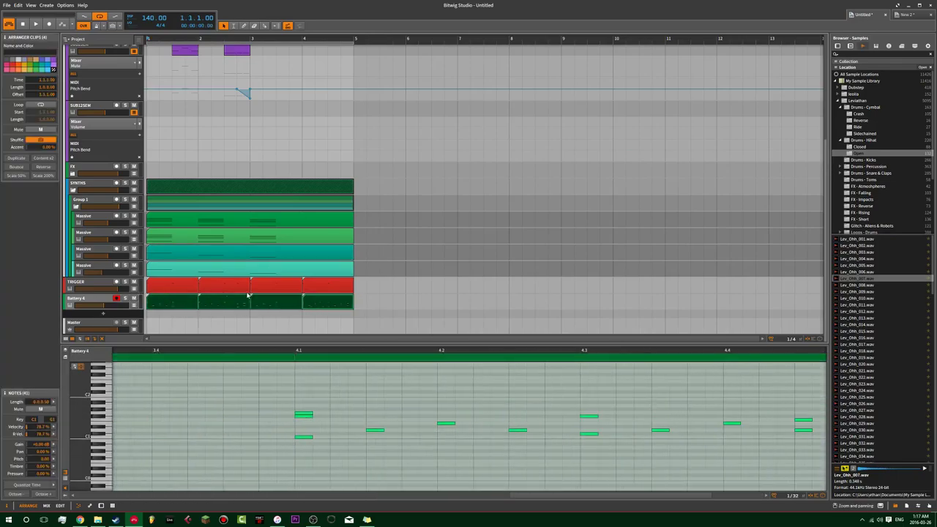
click(368, 295)
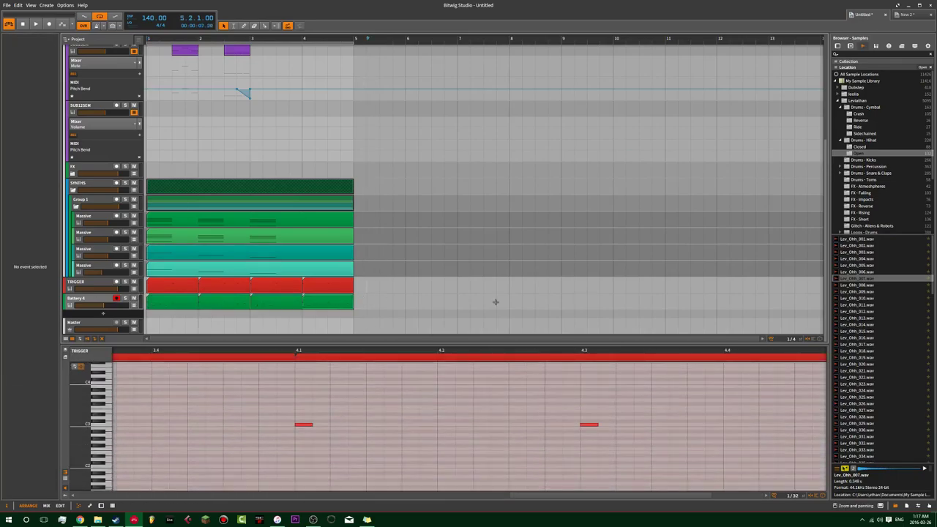
click(164, 307)
Select all four Battery 4 clips and choose Bounce from their context menu
shift+click(320, 303)
right_click(194, 303)
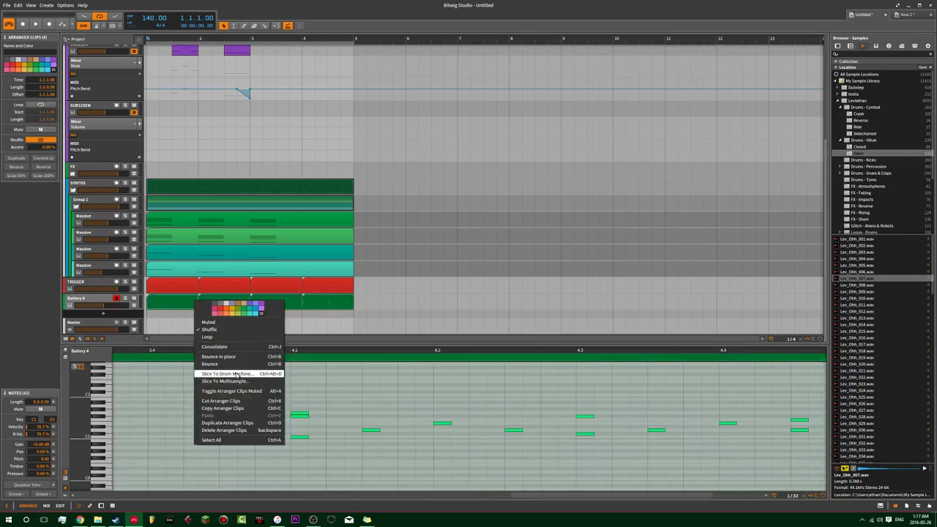
click(237, 365)
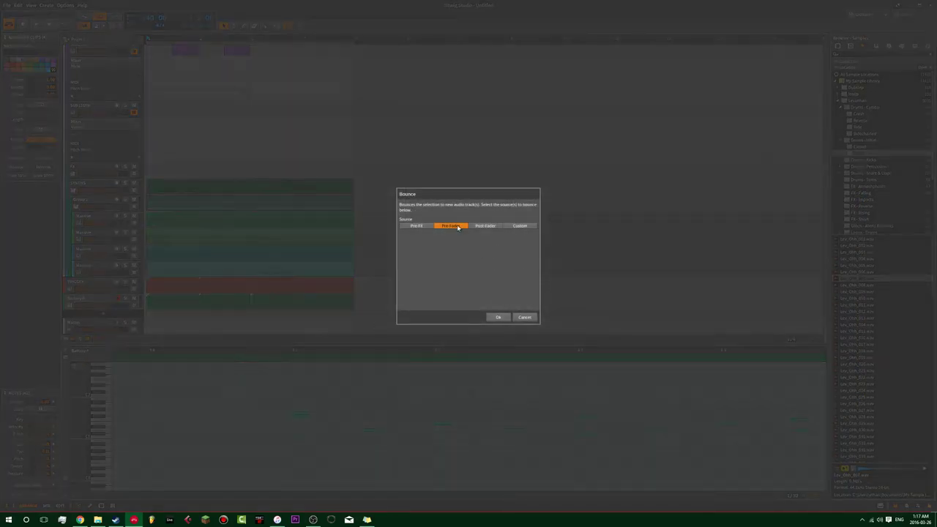
Set the bounce source to Post-Fader and bounce the clips to a new audio track
click(427, 226)
click(457, 227)
click(416, 227)
click(453, 227)
click(491, 228)
click(499, 317)
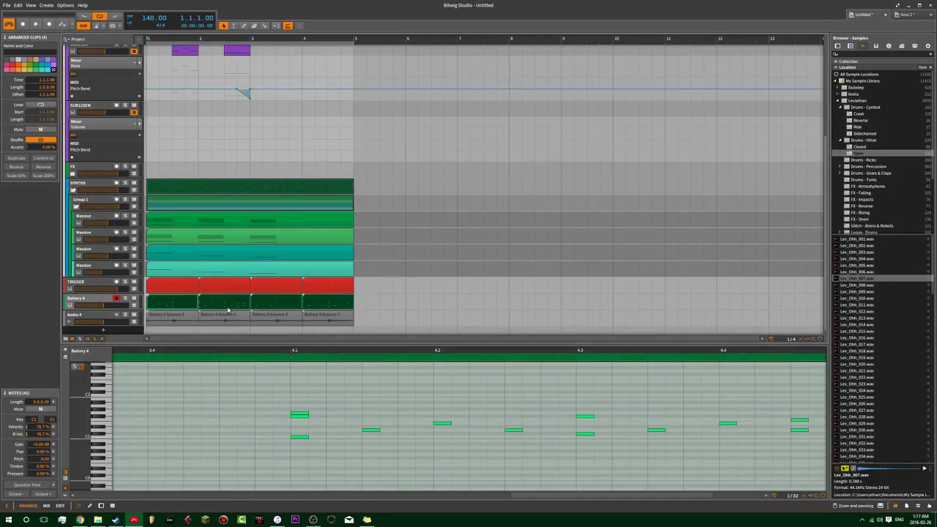
scroll(106, 309, down, 1)
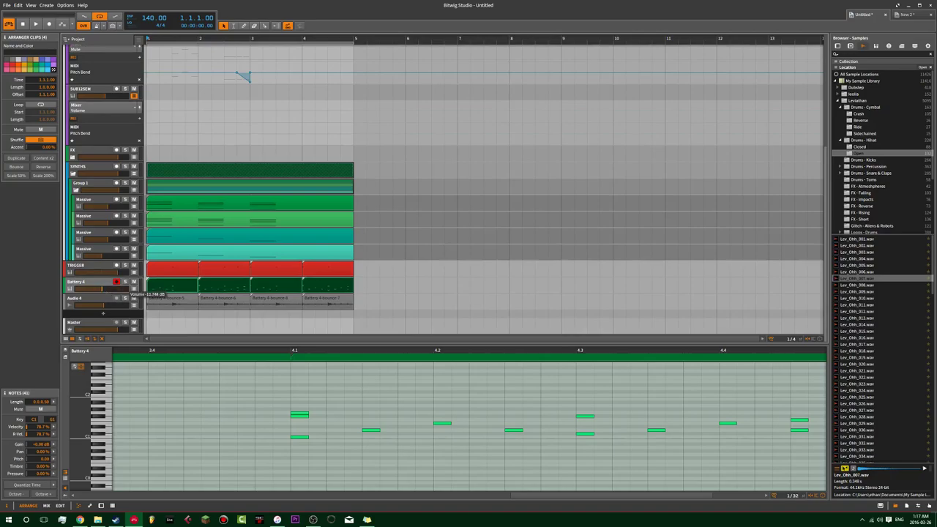
click(374, 279)
click(84, 286)
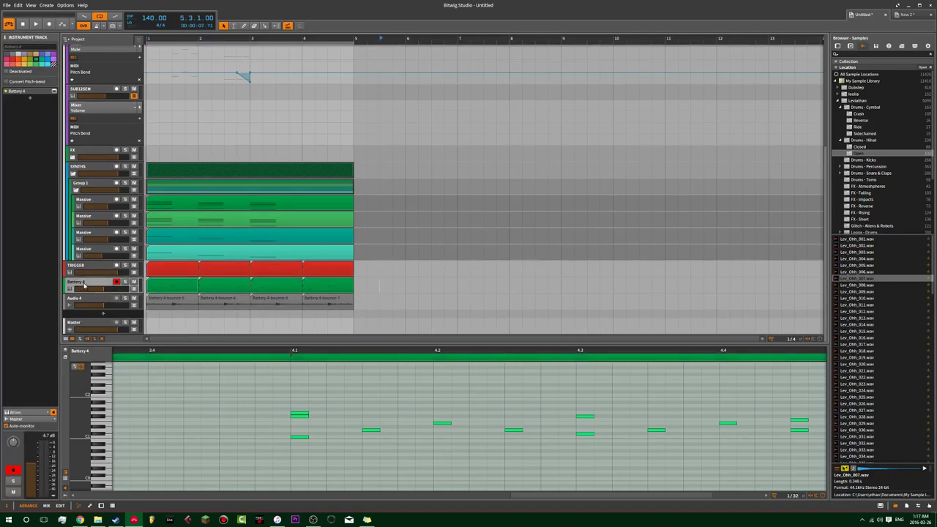
click(319, 291)
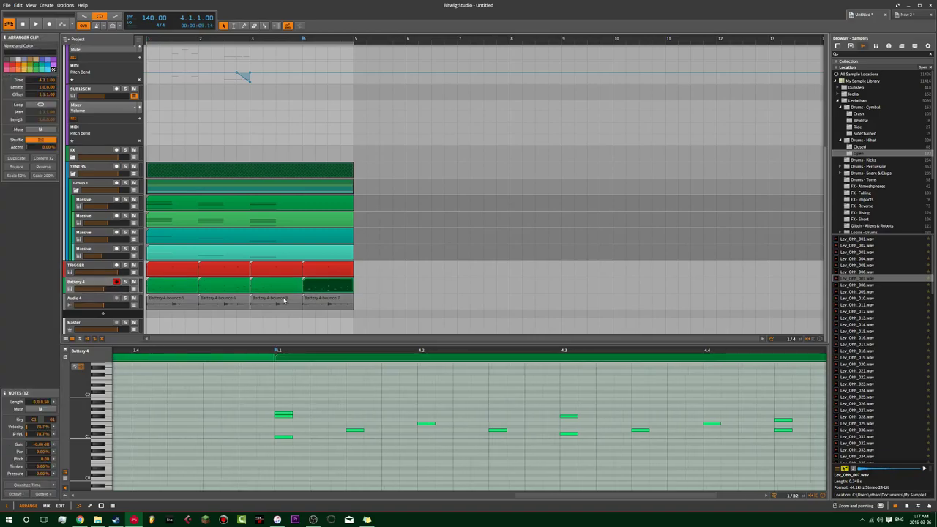
shift+click(187, 286)
click(241, 288)
click(266, 282)
drag(383, 286, 226, 305)
key(space)
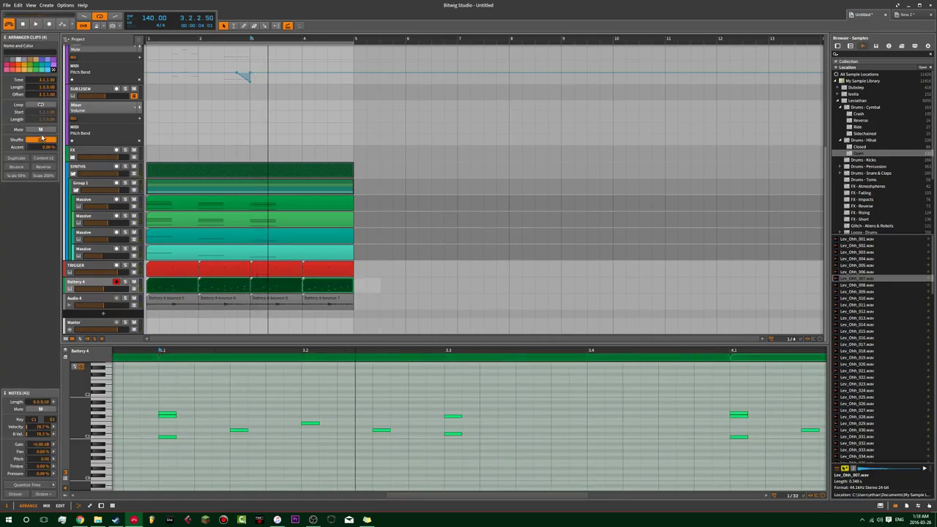
click(39, 130)
click(39, 130)
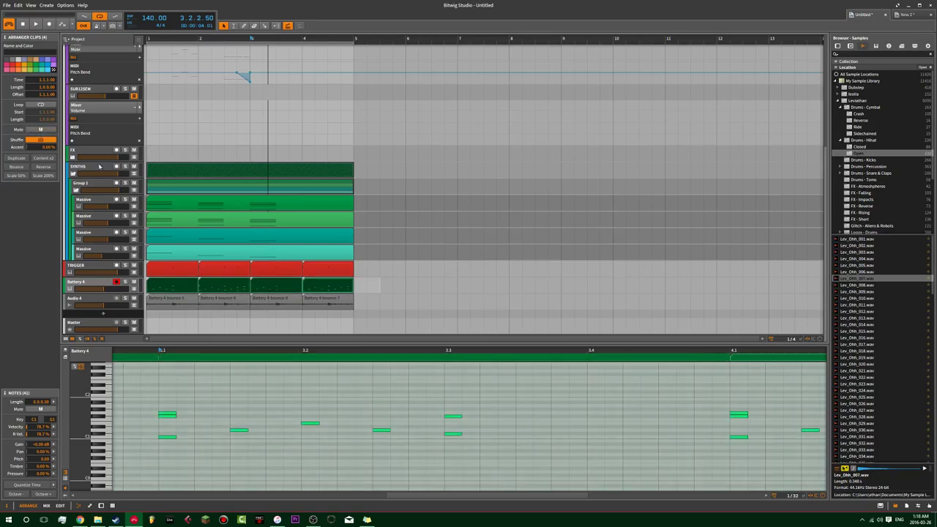
click(329, 270)
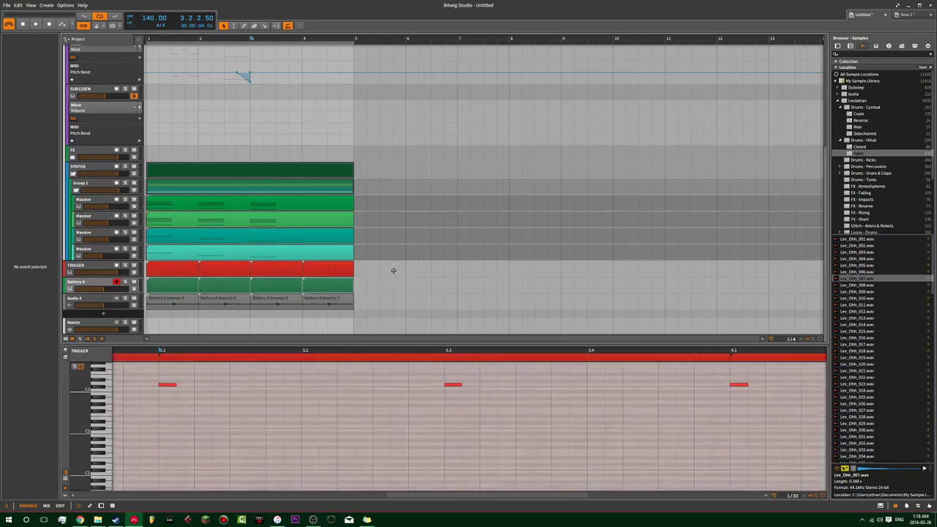
drag(150, 290, 216, 276)
click(210, 288)
click(413, 266)
click(74, 282)
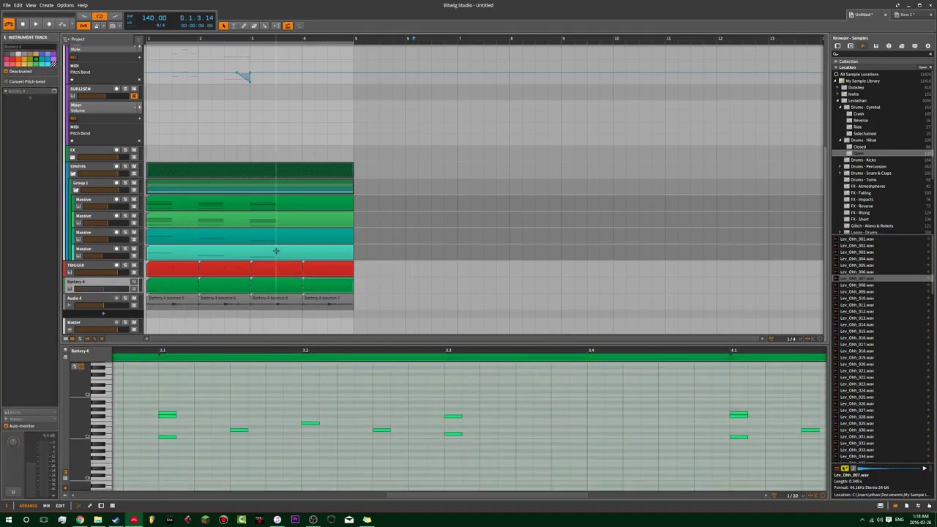
click(386, 249)
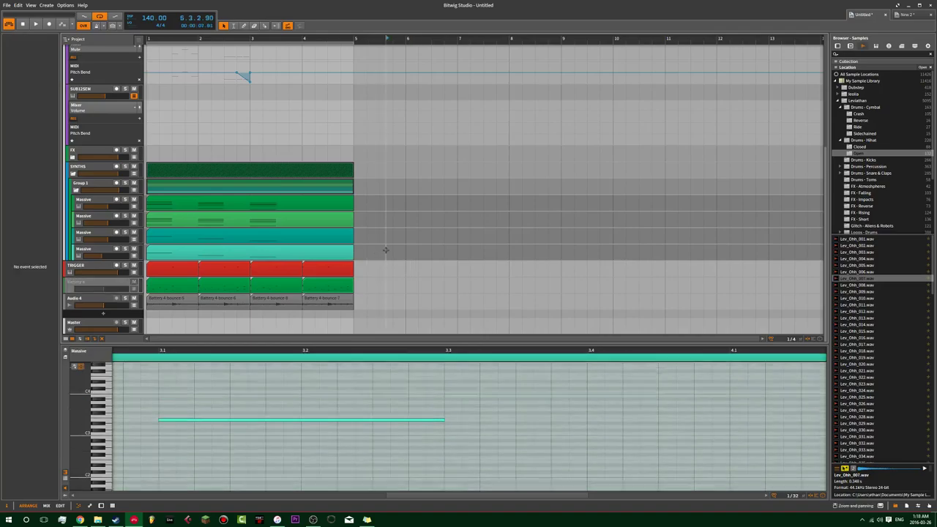
click(98, 285)
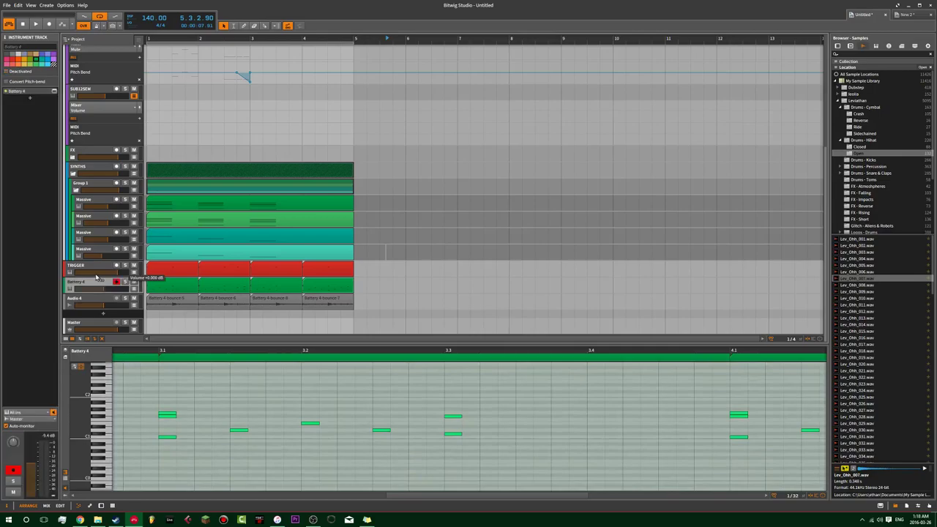
click(147, 313)
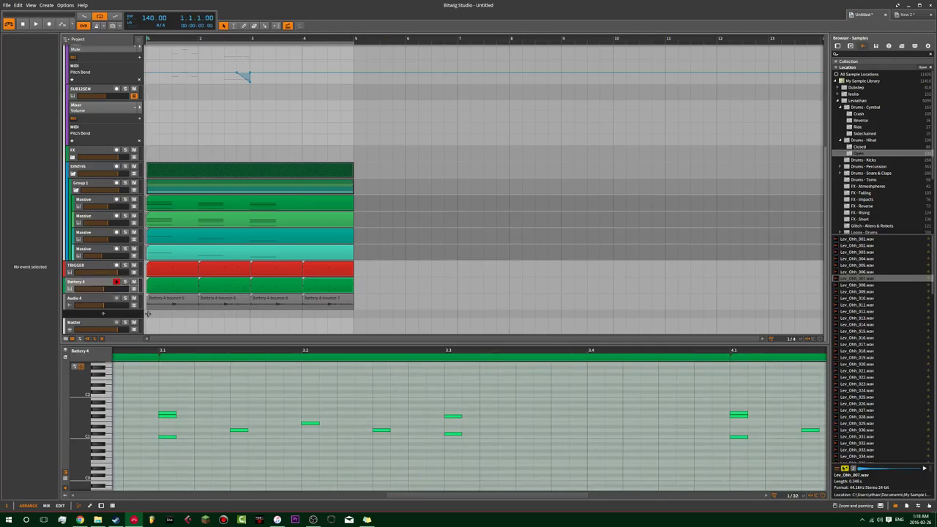
click(96, 285)
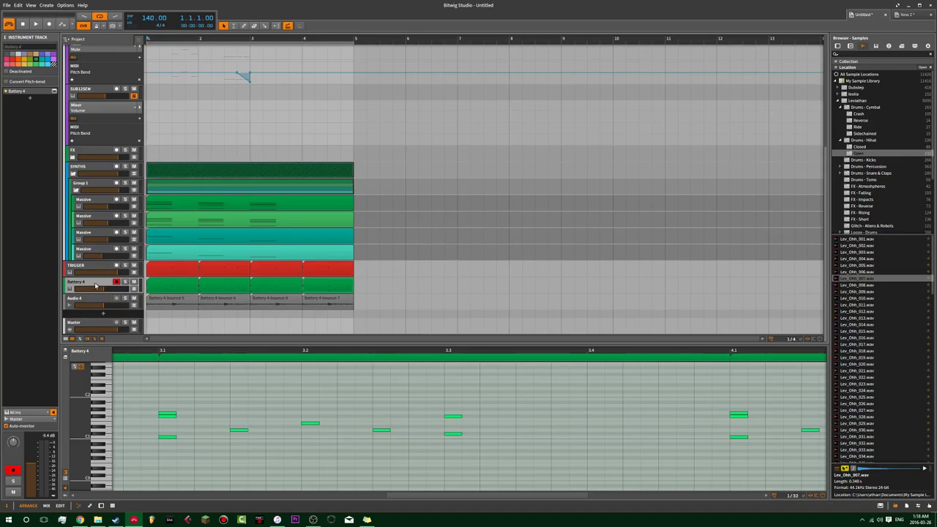
Select the first and last Battery 4 clips, then toggle the Battery 4 track's activation
click(160, 287)
click(323, 286)
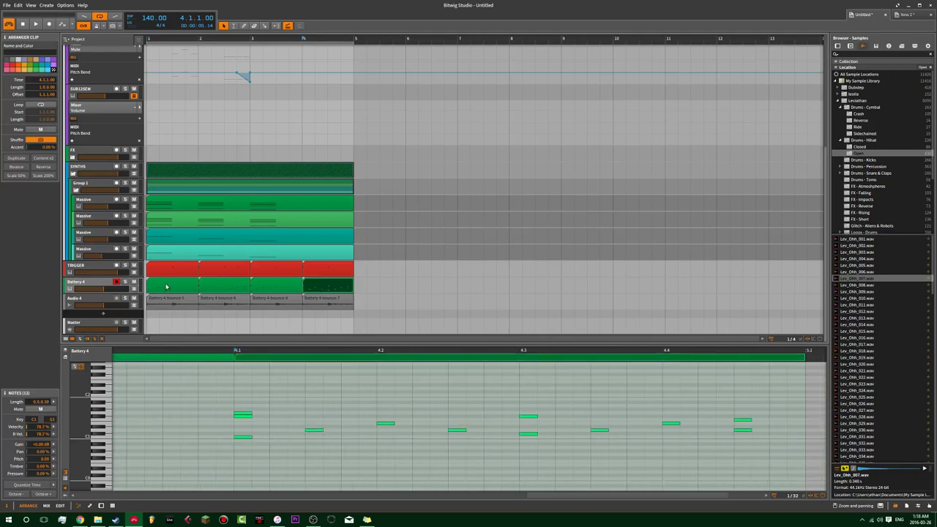
click(101, 284)
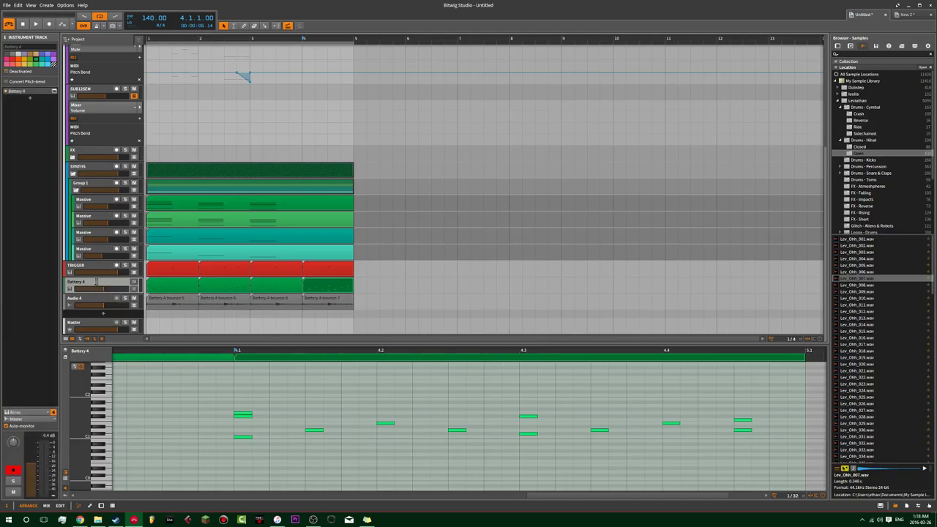
click(373, 285)
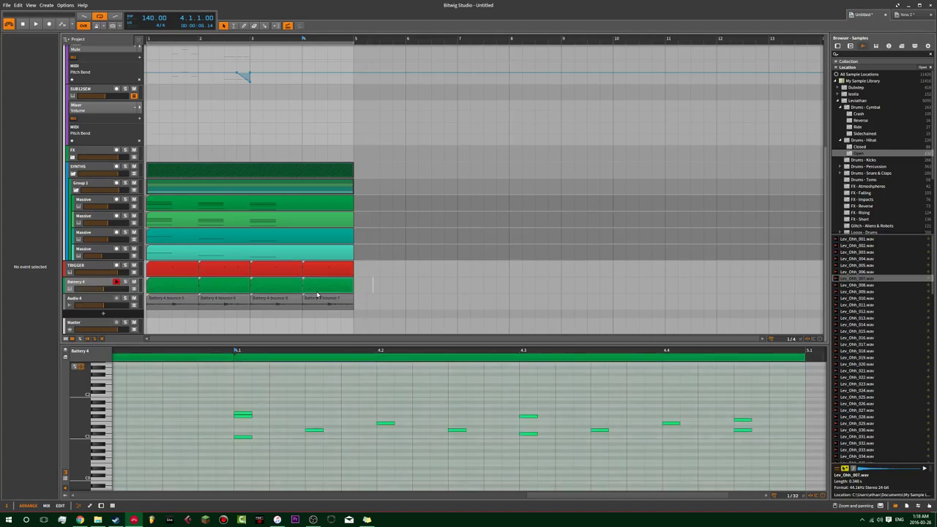
Undo the earlier Audio 4 bounce and bounce all four Battery 4 clips to a new audio track
key(ctrl+z)
drag(376, 303, 169, 303)
key(ctrl+b)
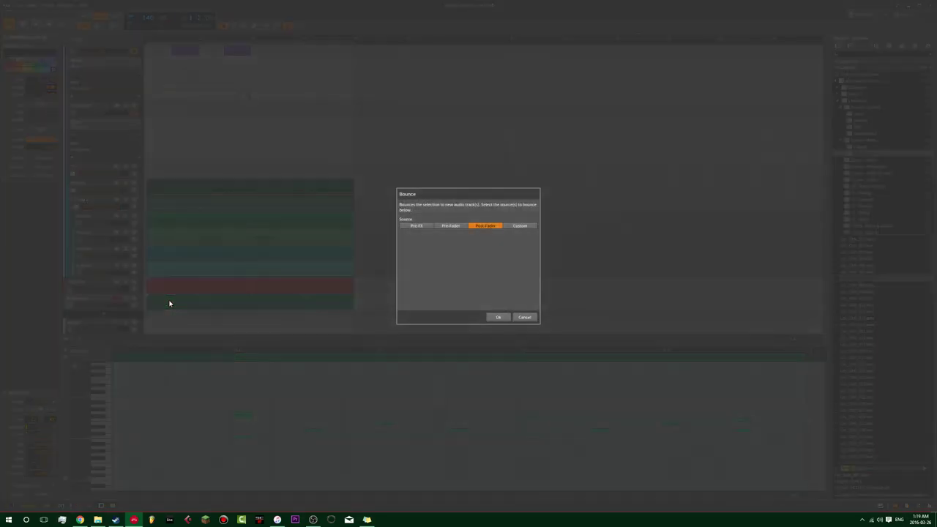
key(Return)
Deactivate the Battery 4 instrument track, leaving the fresh bounce clips 9–12 on Audio 4
click(90, 301)
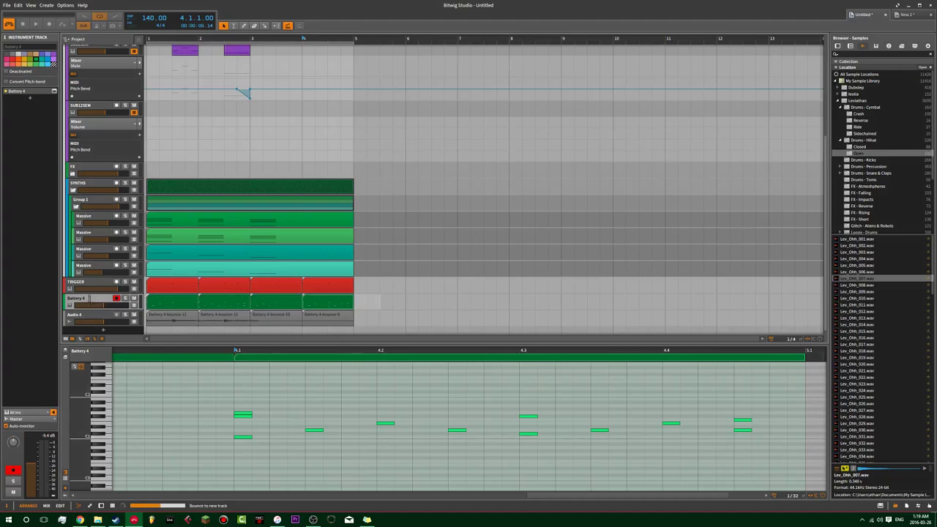
click(395, 268)
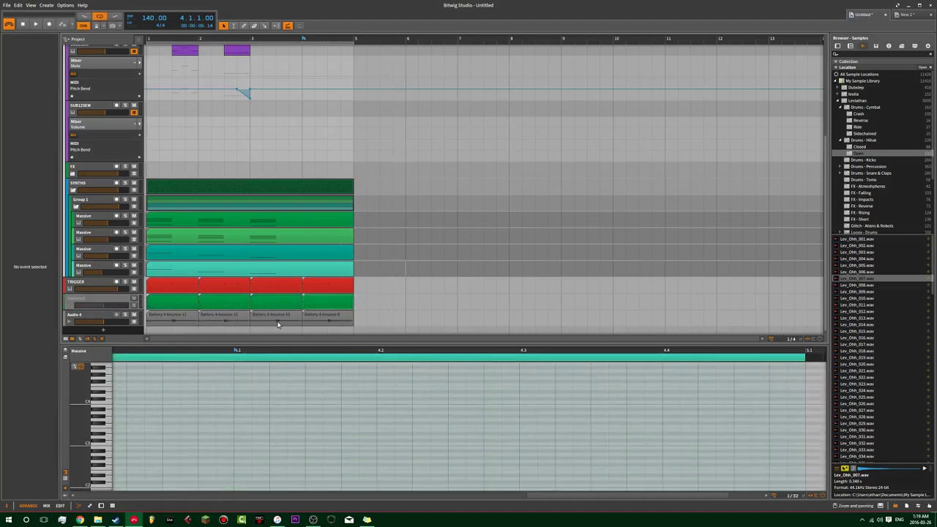
scroll(277, 325, down, 1)
scroll(278, 324, up, 5)
scroll(278, 324, down, 5)
click(98, 281)
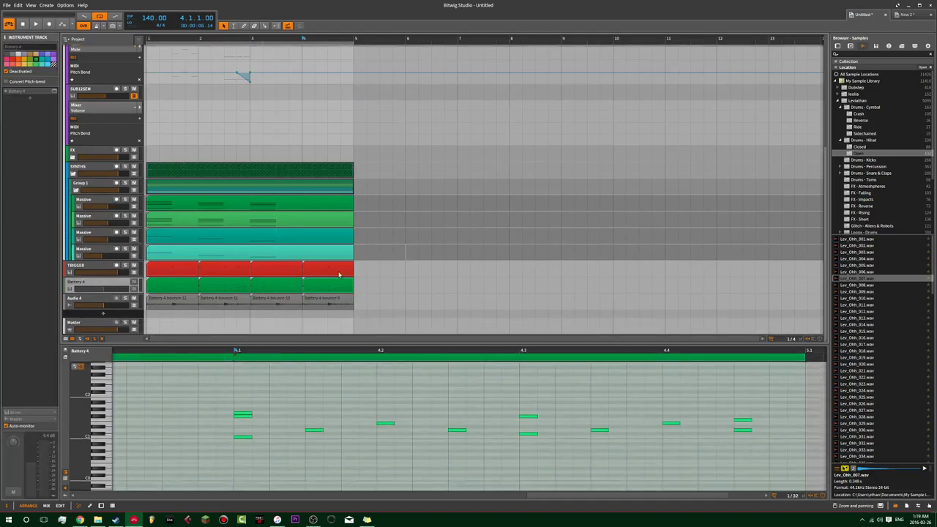
scroll(384, 274, up, 5)
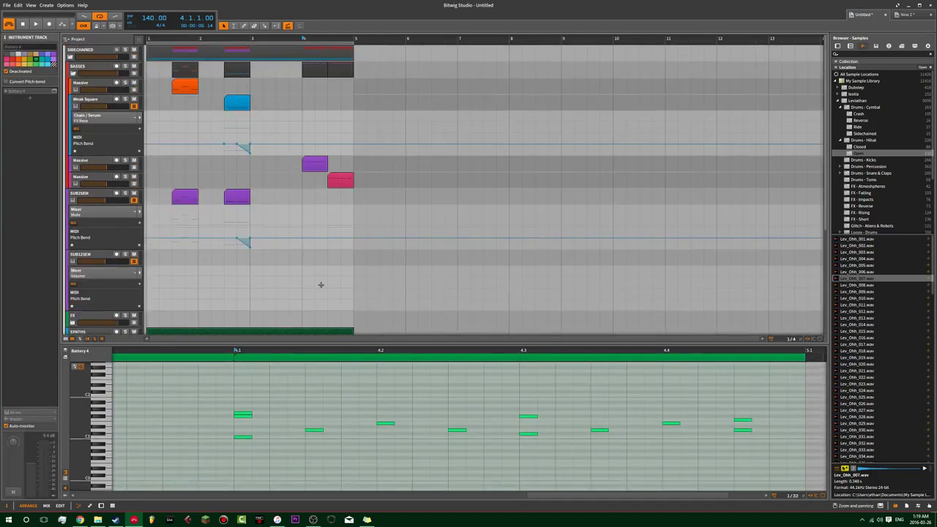